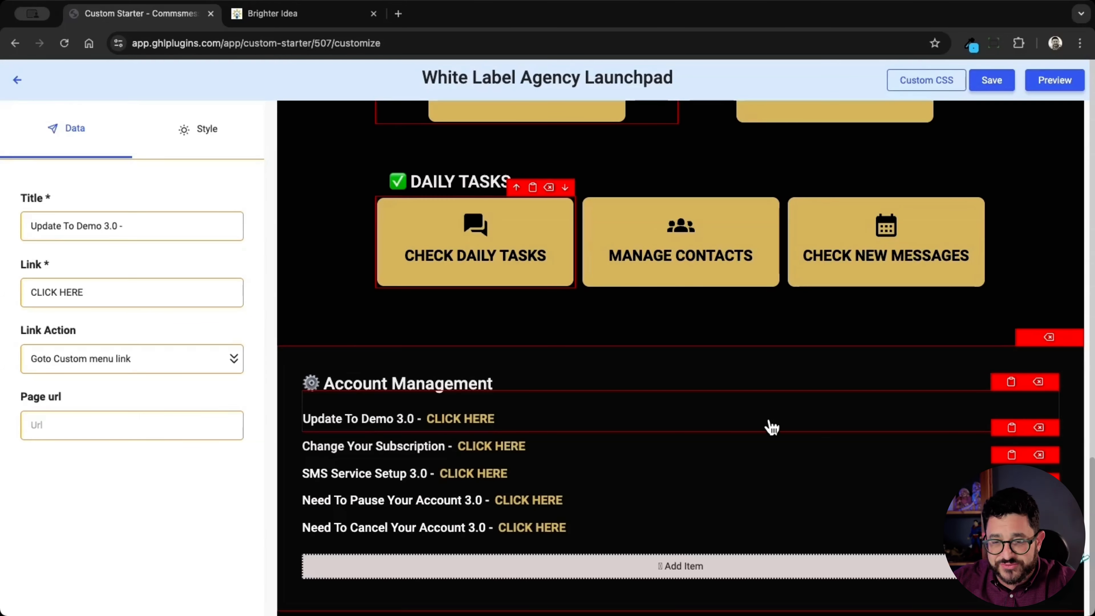
Add three more Change Your Subscription link rows under Account Management
click(742, 567)
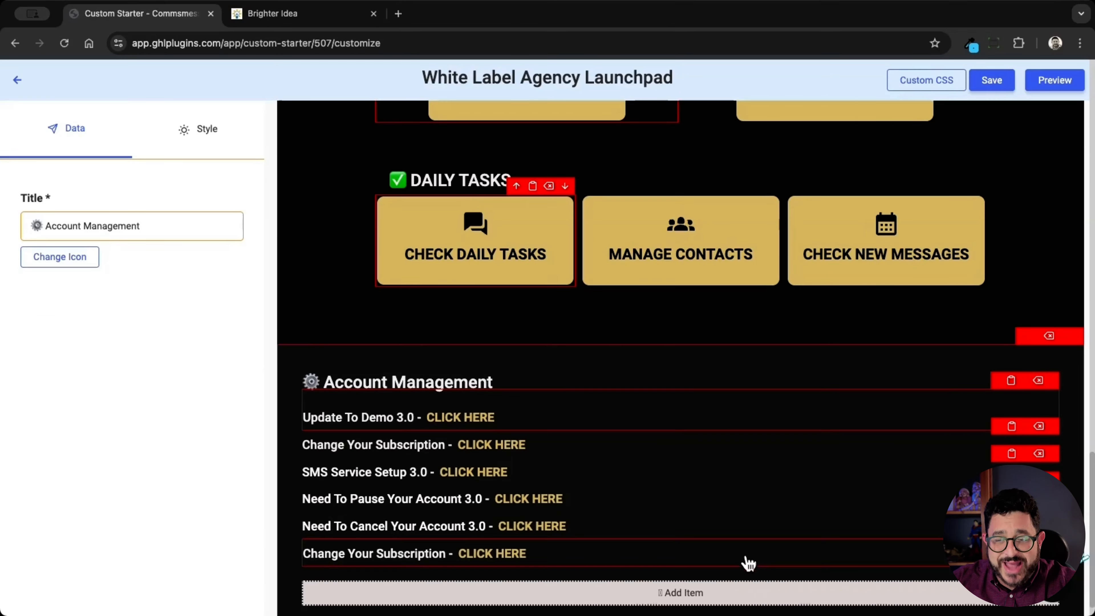
scroll(753, 561, down, 1)
click(716, 566)
scroll(759, 548, down, 1)
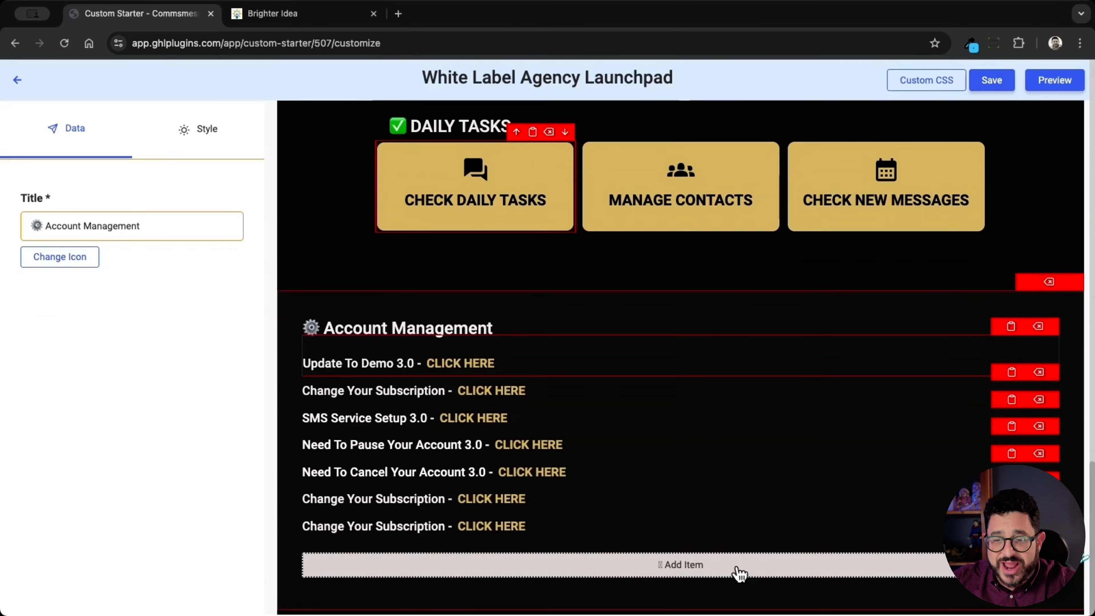
click(739, 572)
Save the launchpad changes
scroll(793, 502, up, 15)
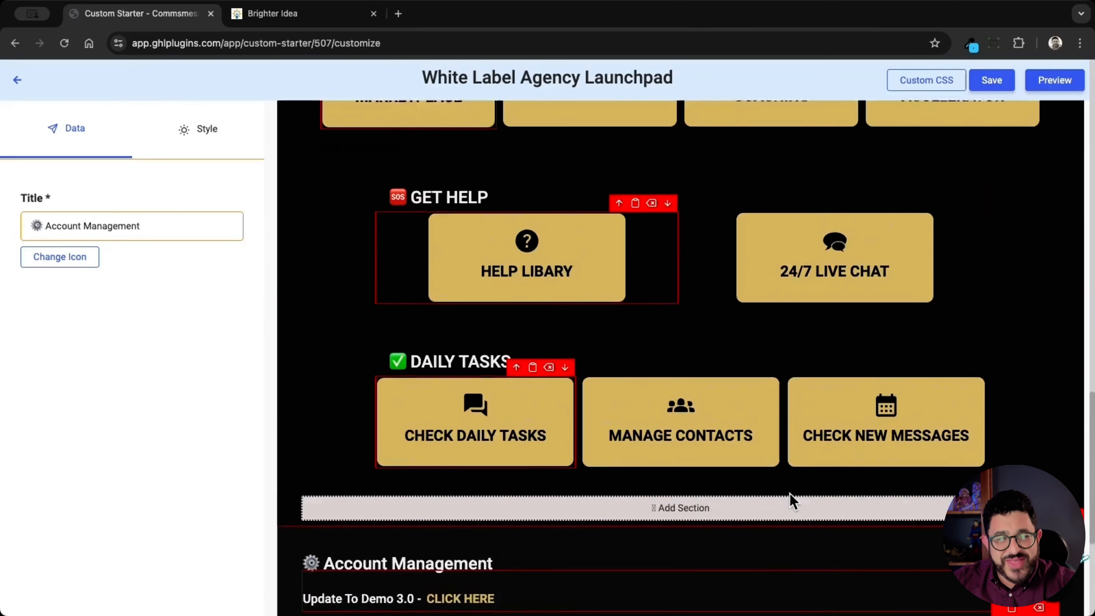
scroll(792, 502, up, 5)
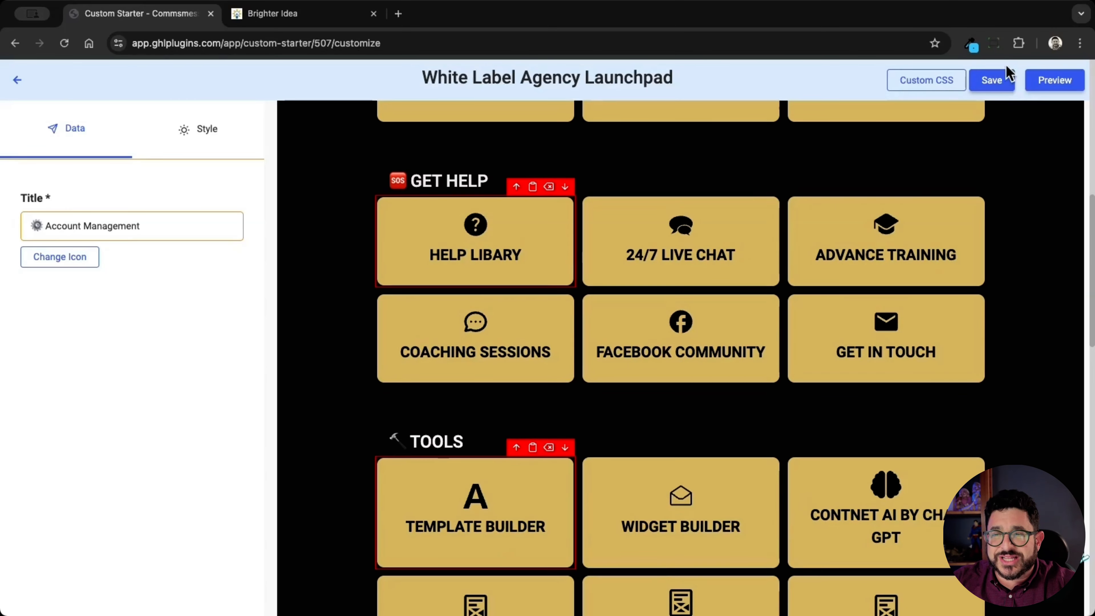
click(991, 80)
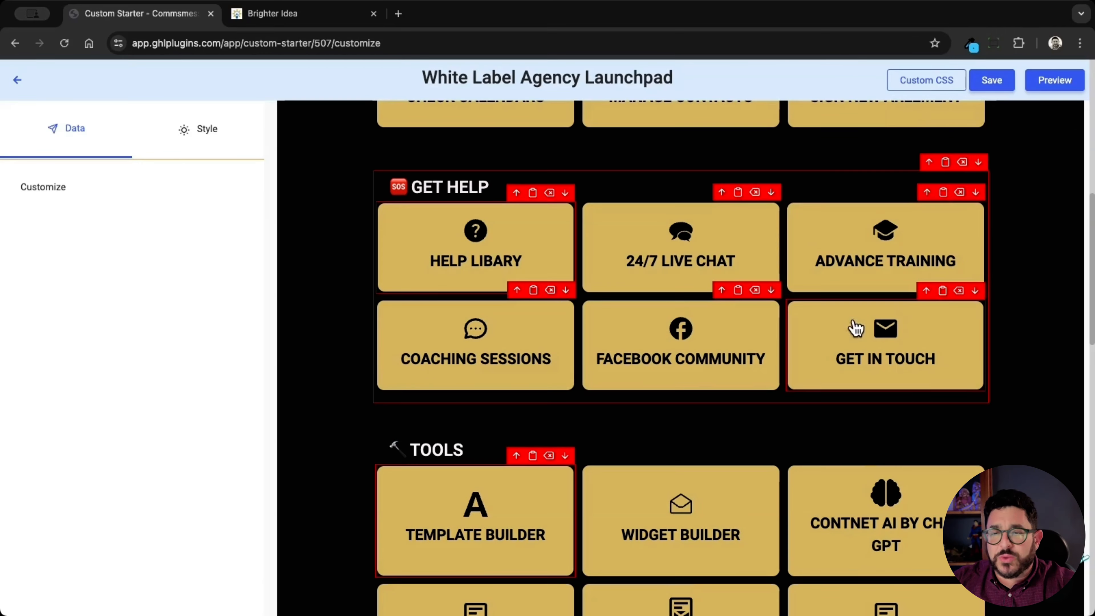
scroll(834, 331, up, 2)
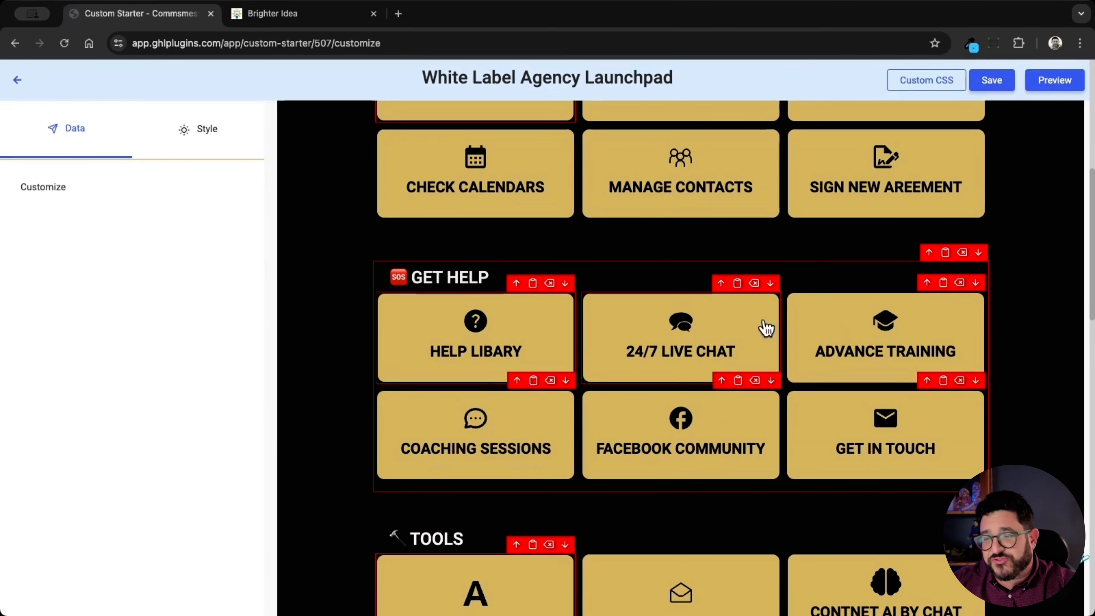
Show the Advance Training card's Style settings, then go to the Brighter Idea tab
click(821, 330)
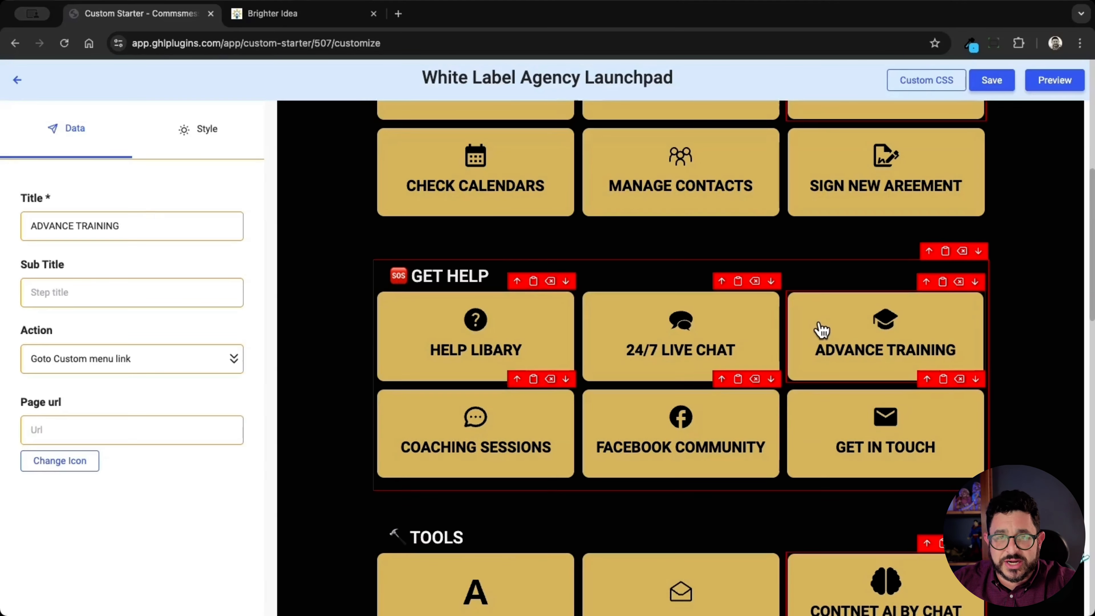
click(210, 143)
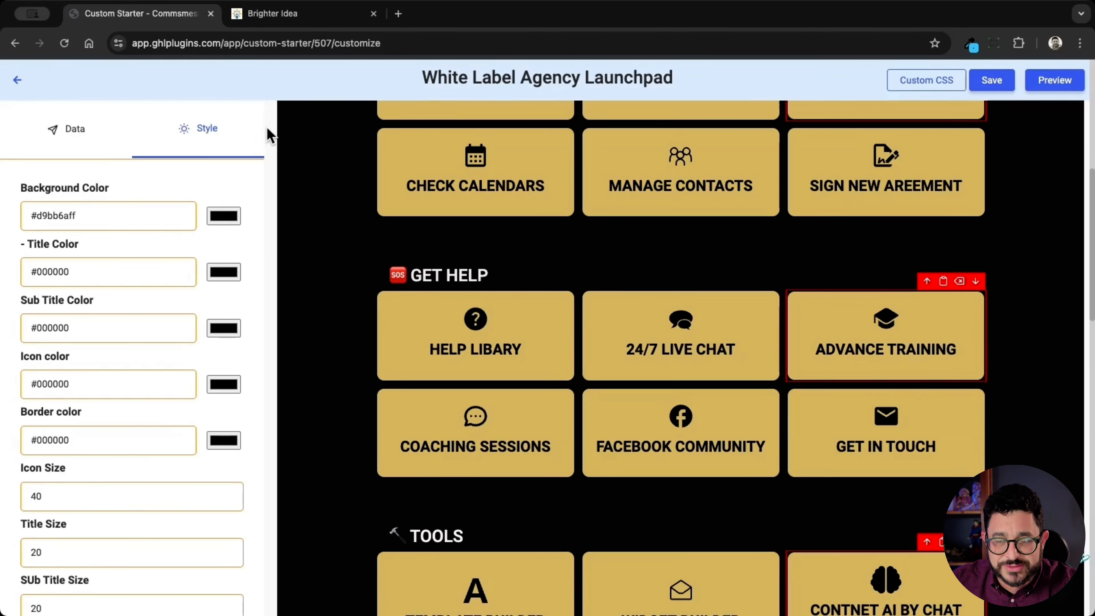
click(317, 16)
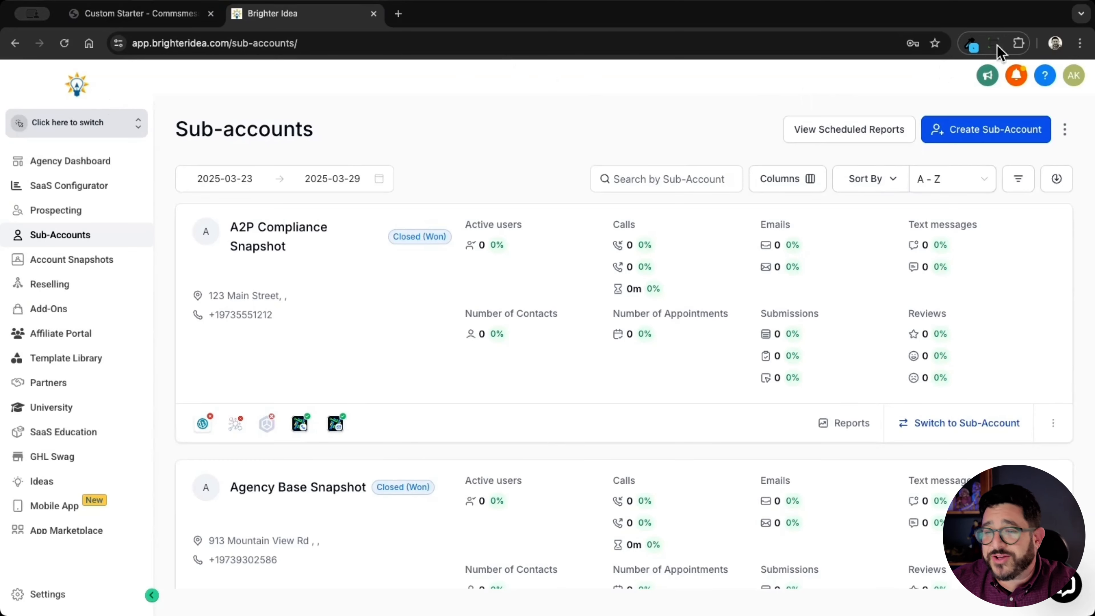
Sample the Brighter Idea logo's orange #F79621 with the colour picker extension
click(971, 43)
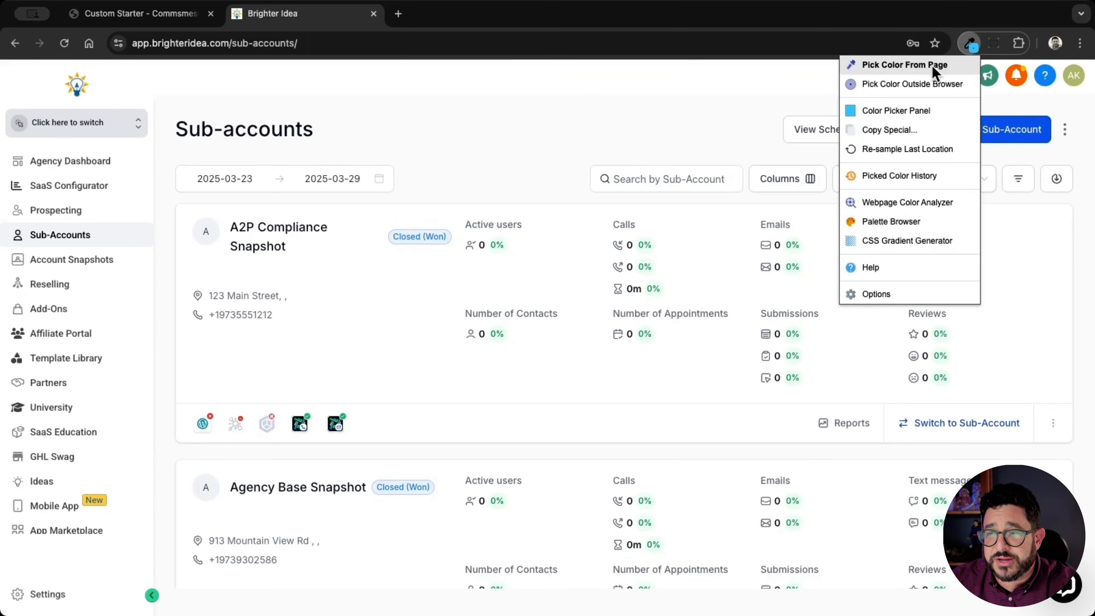
click(920, 65)
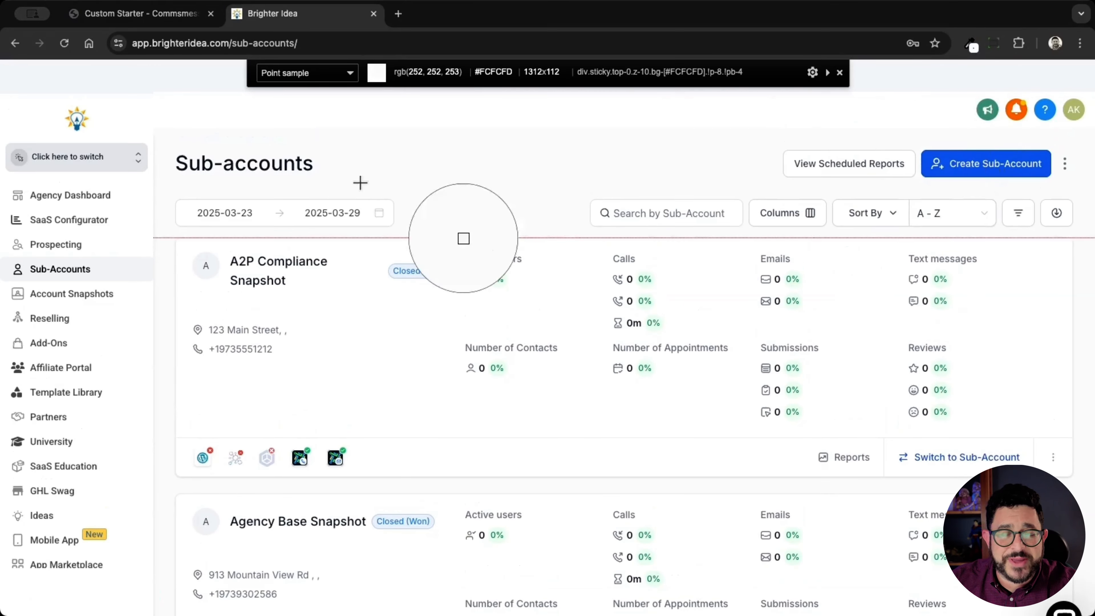
click(80, 125)
Paste #F79621 as the Advance Training card's background colour in the launchpad editor
click(174, 17)
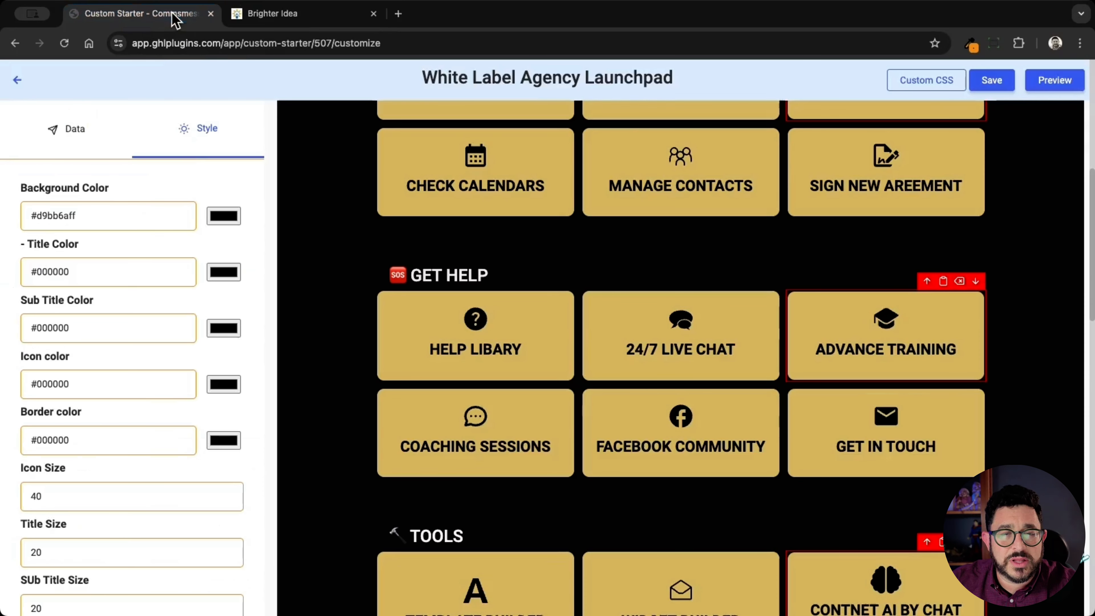
double_click(112, 212)
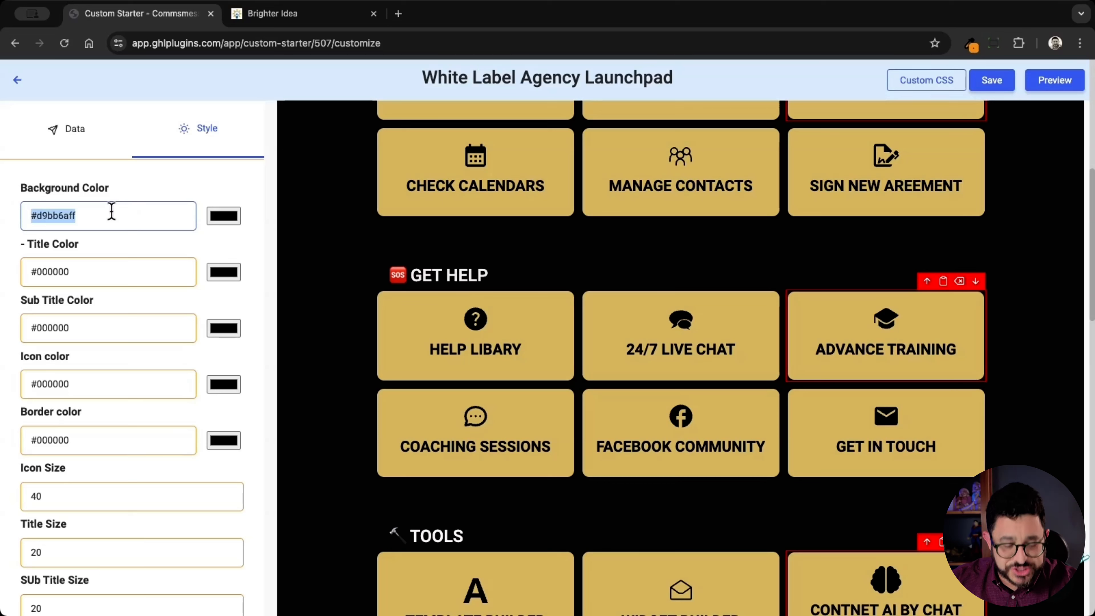
key(super+v)
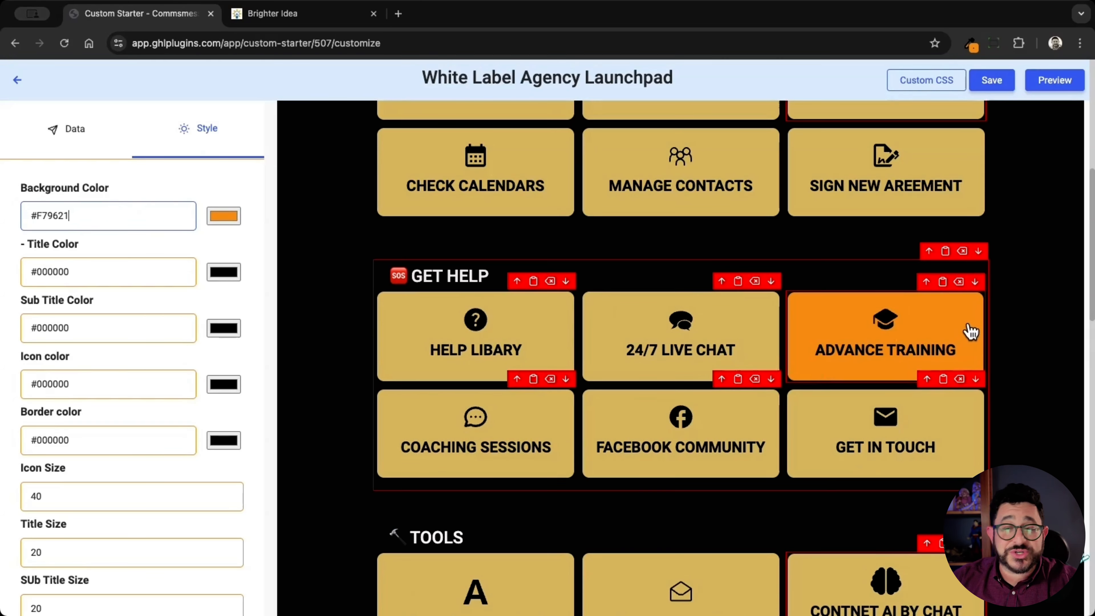
click(109, 271)
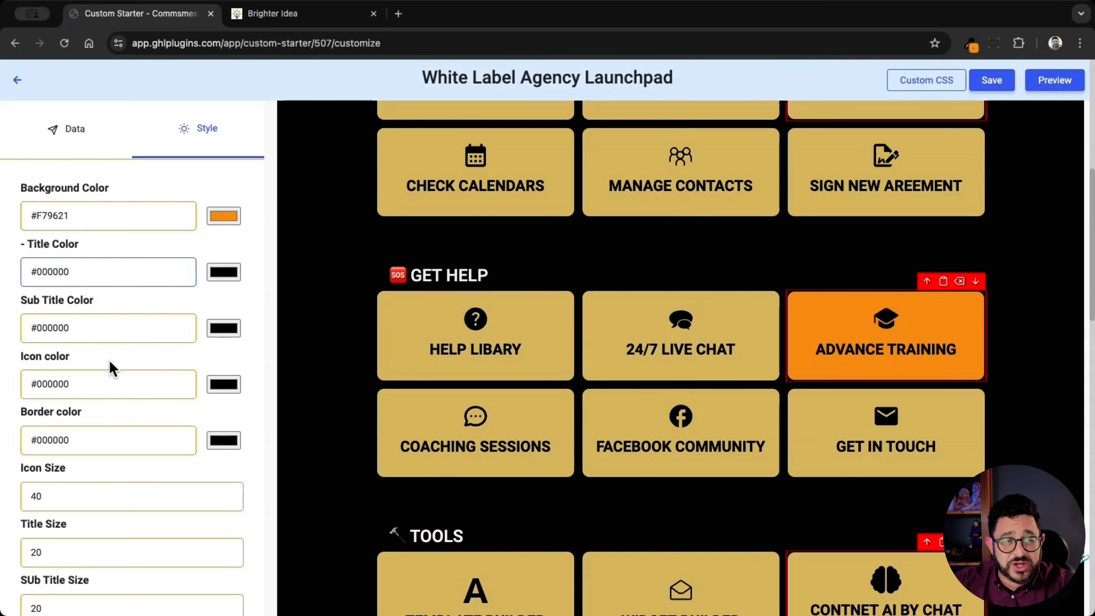
scroll(136, 387, down, 1)
scroll(136, 383, down, 8)
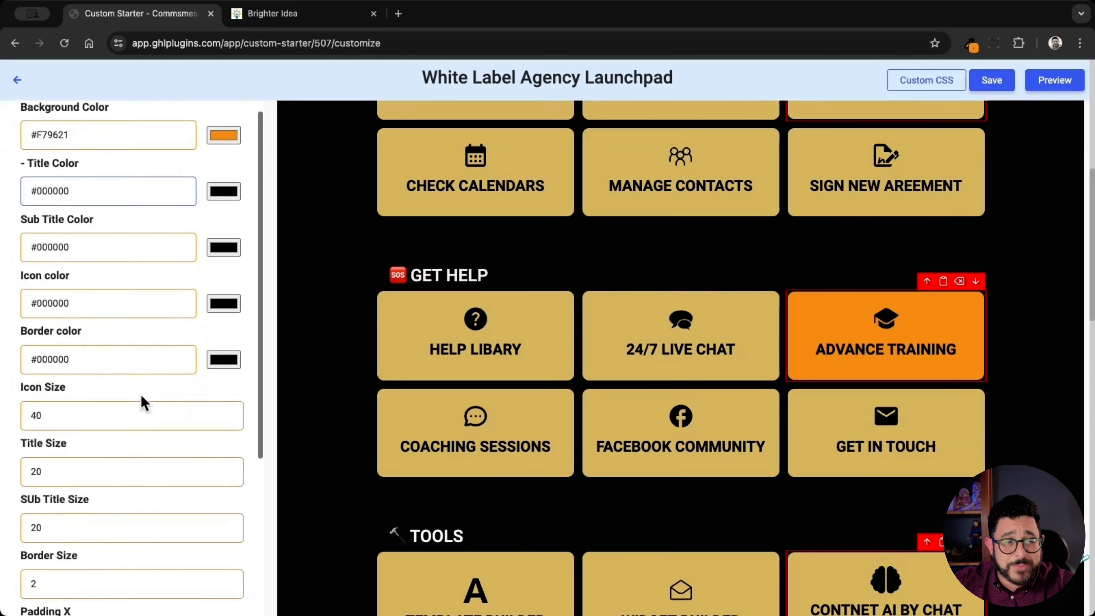
scroll(131, 356, down, 3)
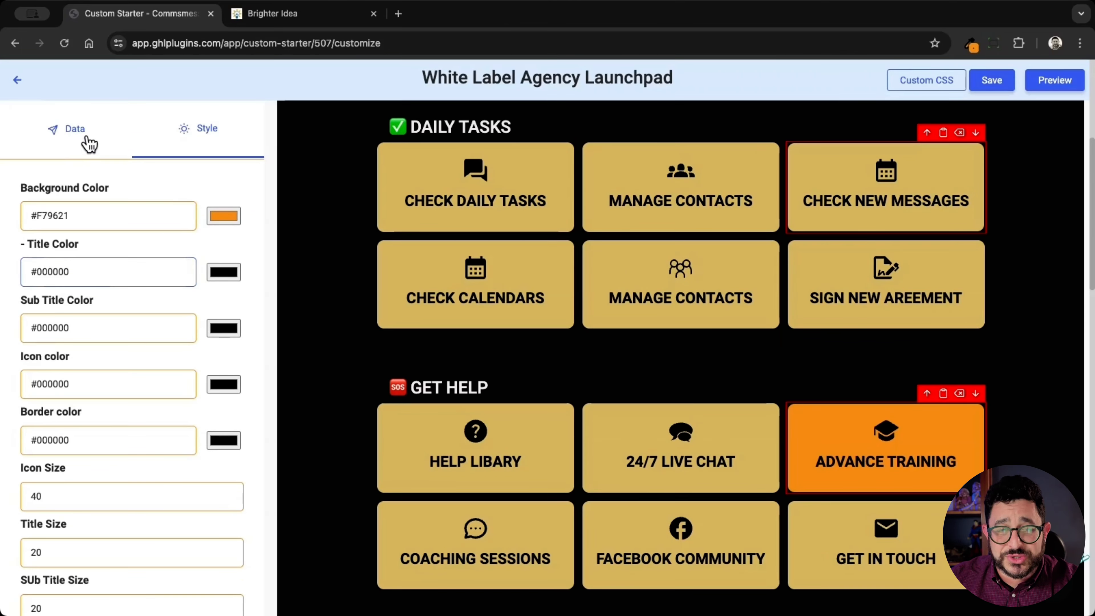
Set the Advance Training card's icon to the WordPress logo
click(86, 145)
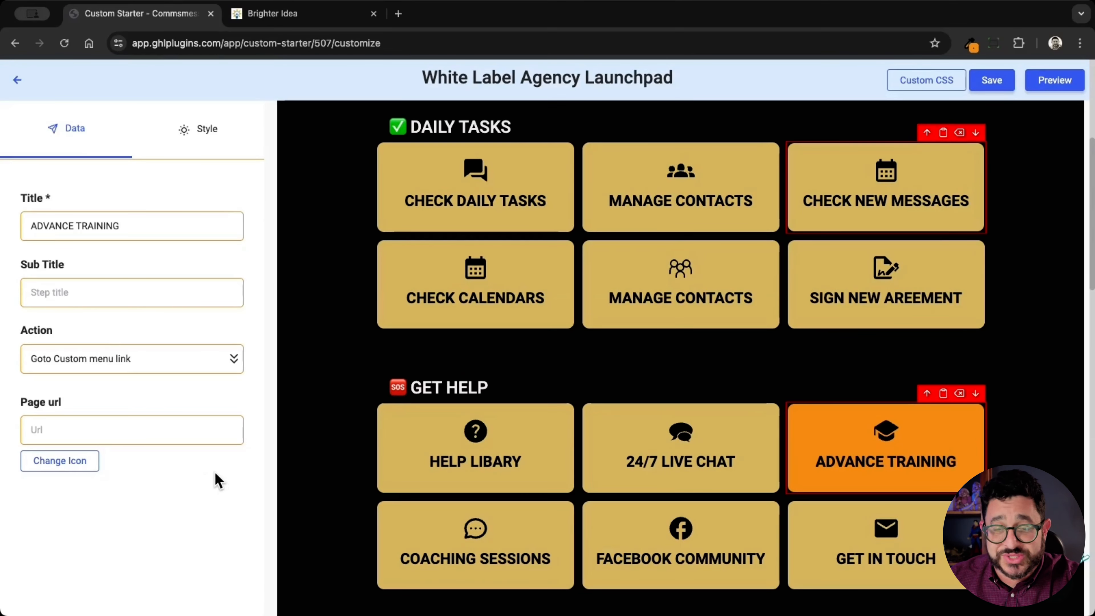
click(61, 461)
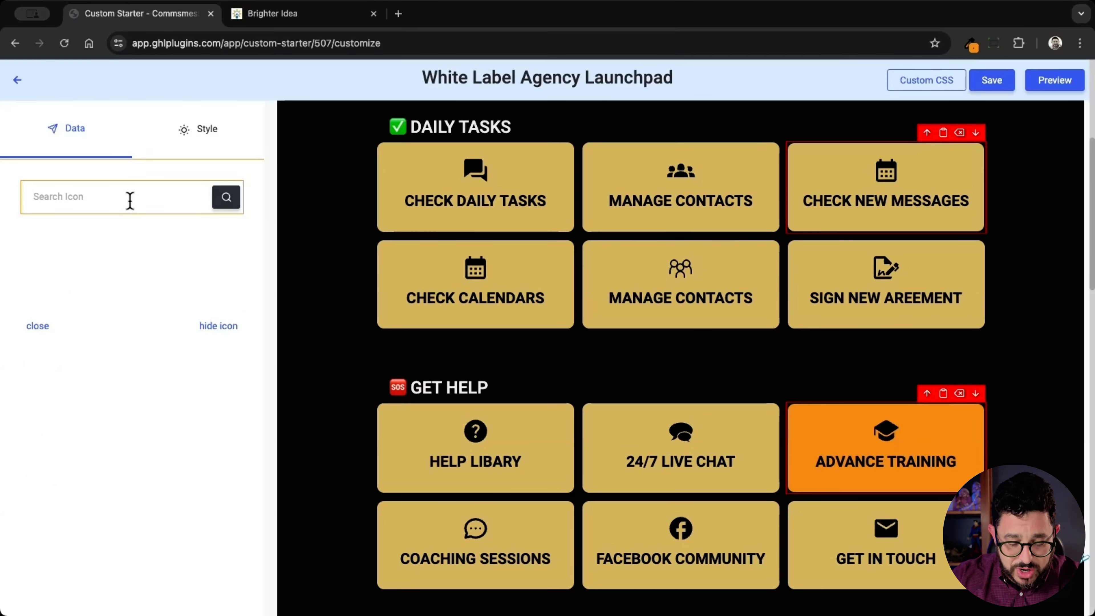
text(wordpr)
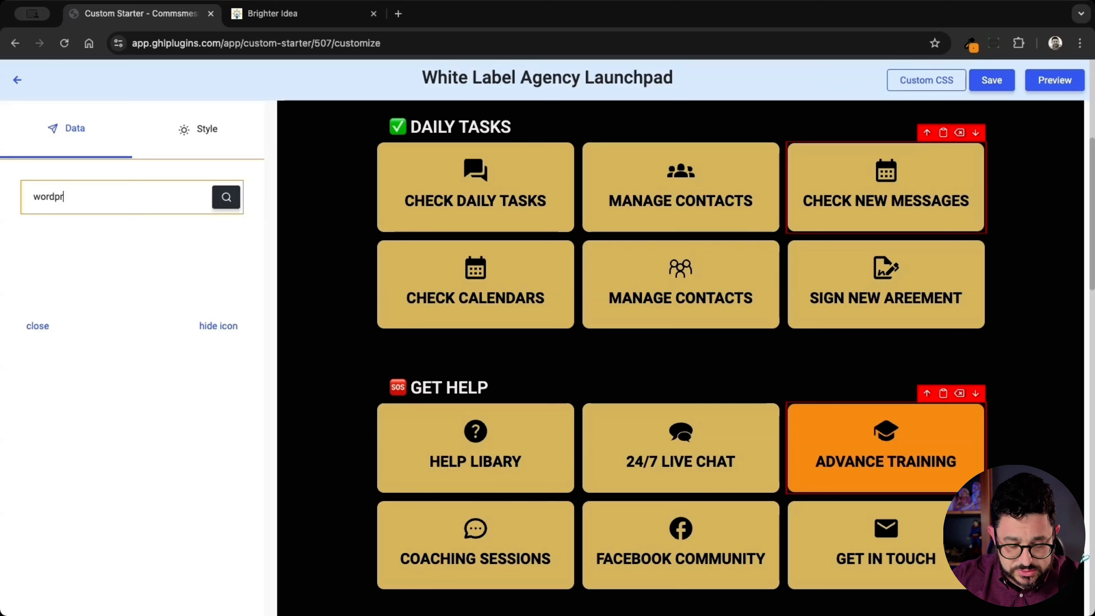
text(ss)
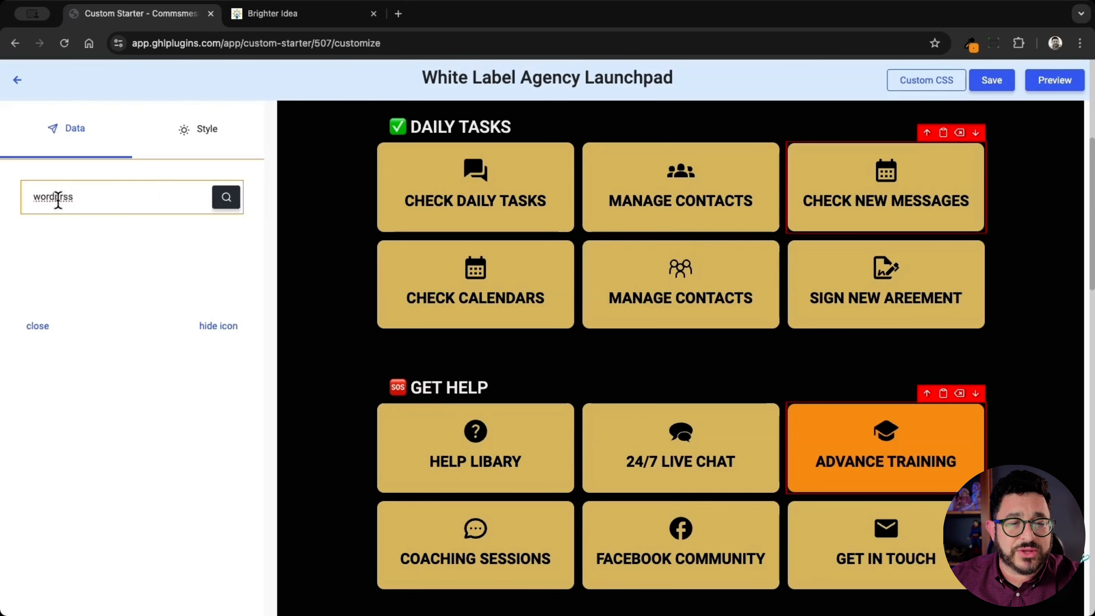
click(63, 197)
text(e)
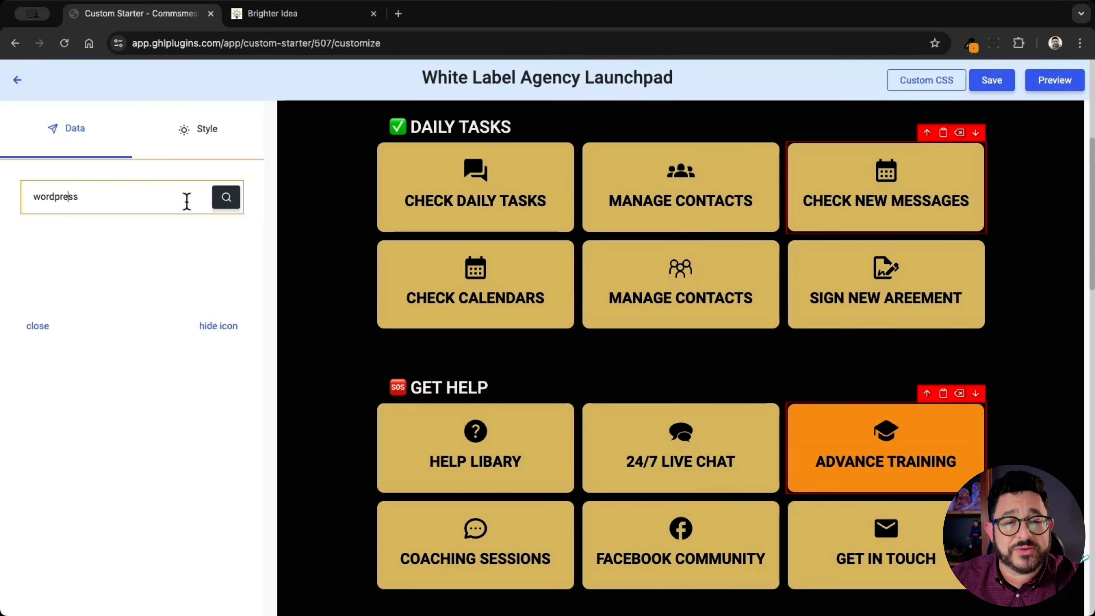
click(220, 206)
click(71, 223)
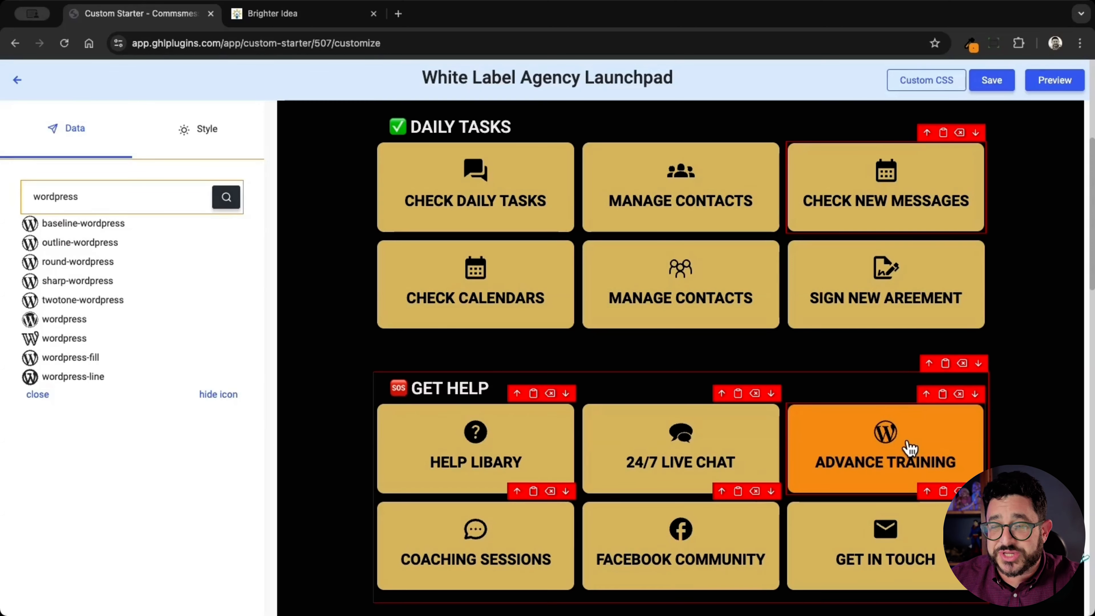
click(45, 400)
click(67, 427)
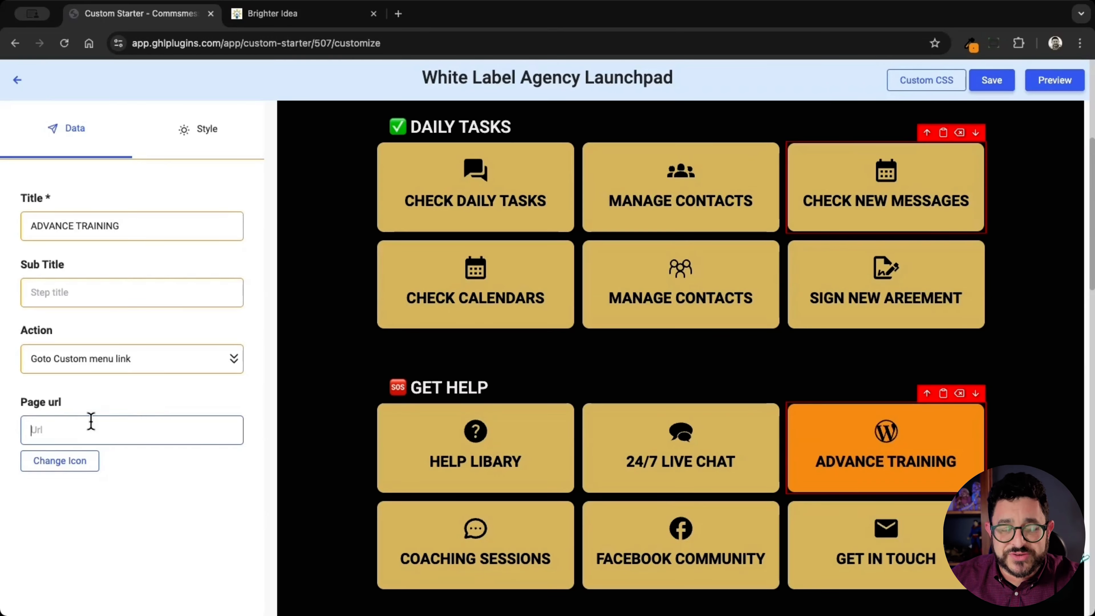
text(https://wp.brighteridea.com)
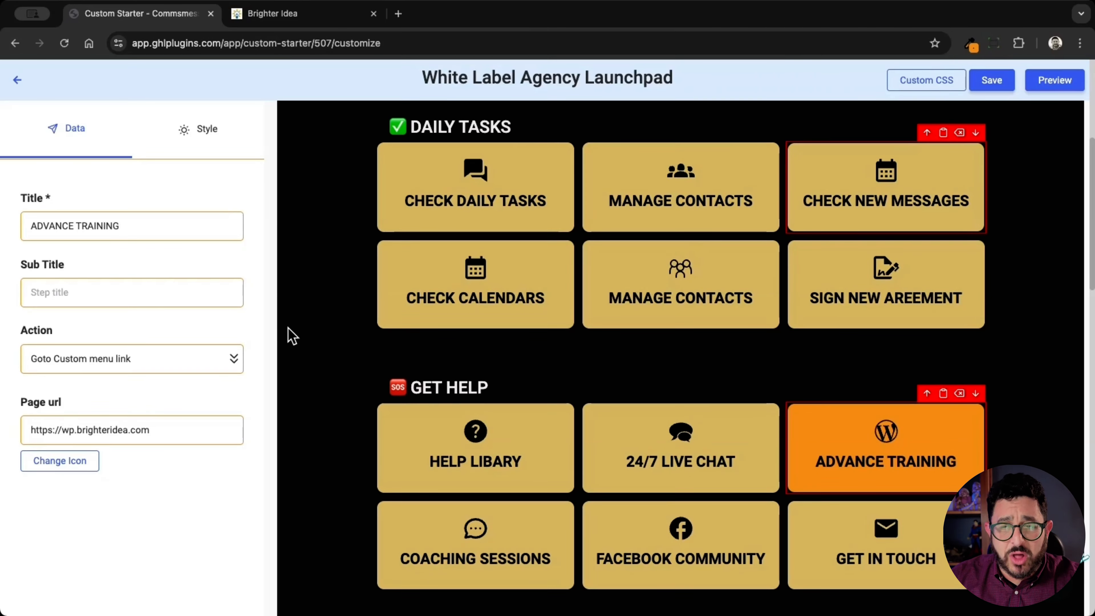
click(991, 81)
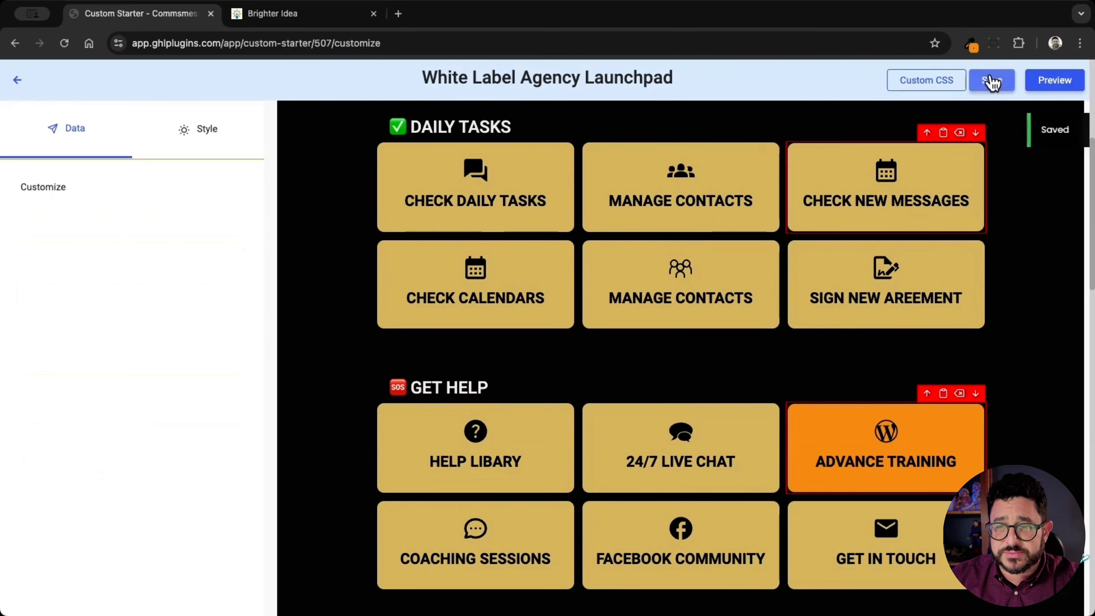
Copy the Brighter Idea Launchpad's link from the launchpad list for use in Brighter Idea
click(17, 80)
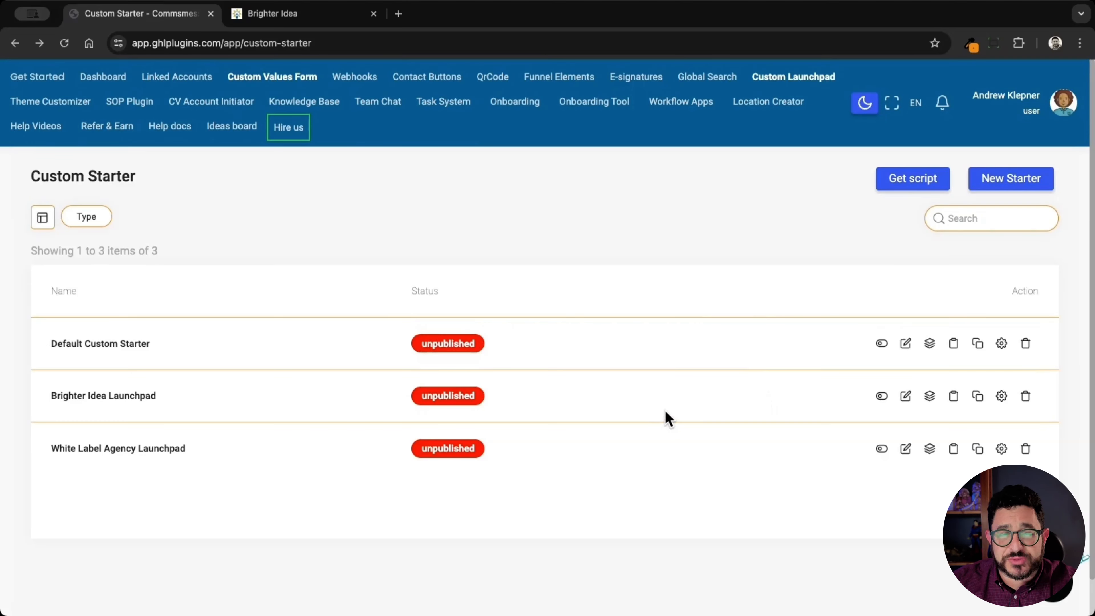
click(953, 397)
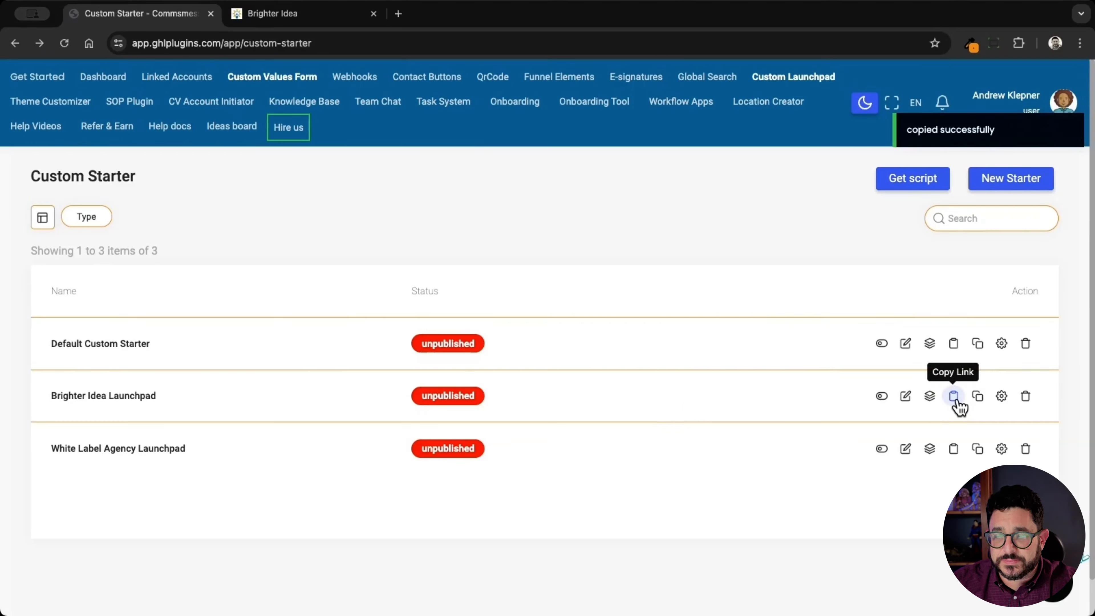
click(302, 16)
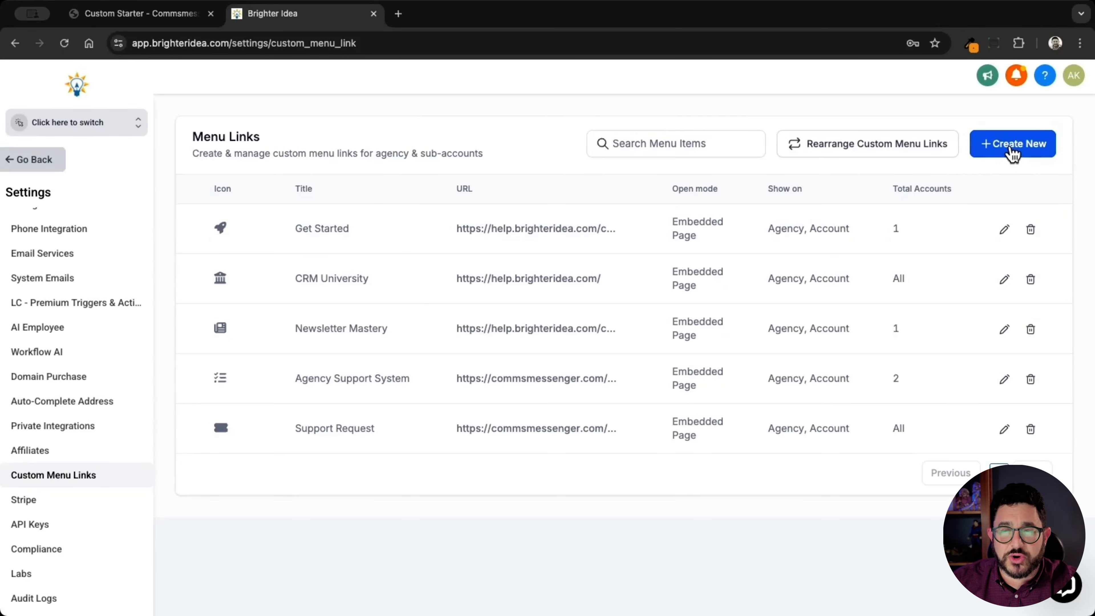
Start a custom menu link with the space-shuttle icon, title 'Brighter Idea Launchpad' and pasted launchpad URL
click(1013, 145)
click(502, 313)
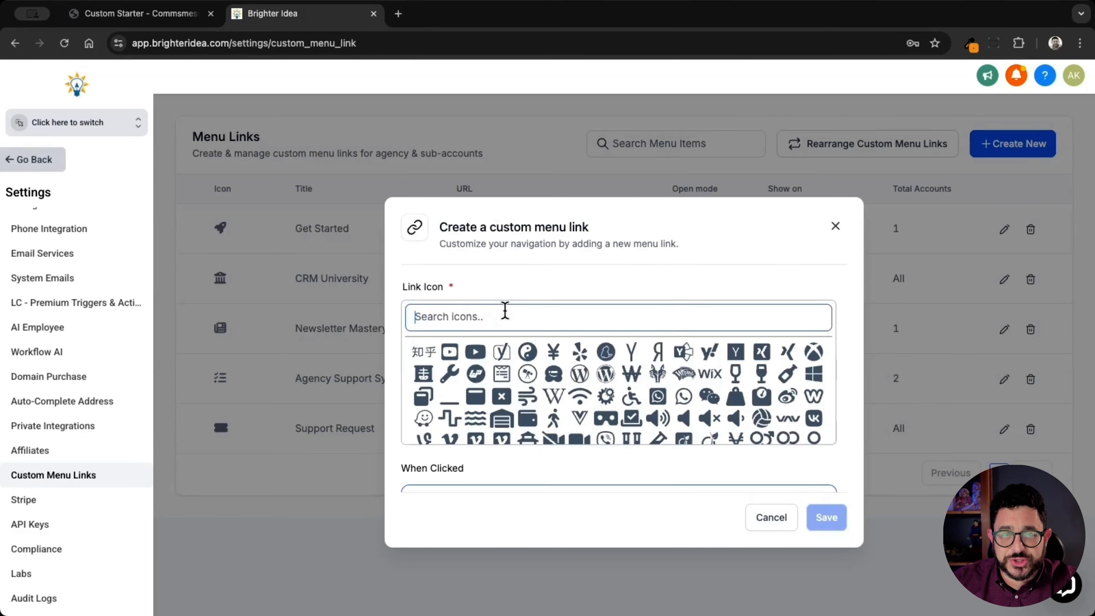
text(rocket)
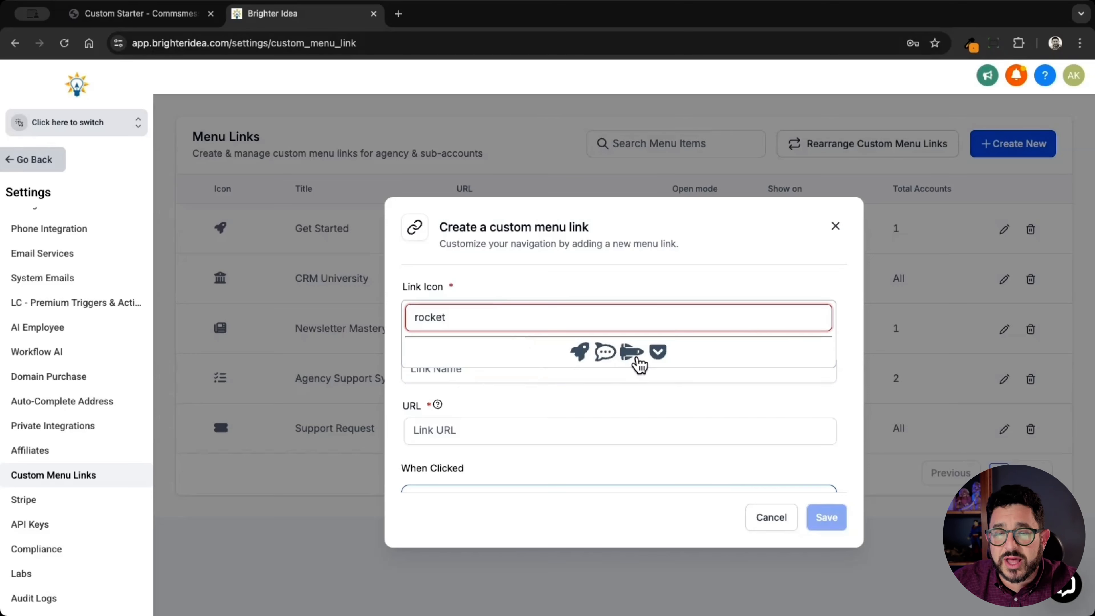
click(635, 359)
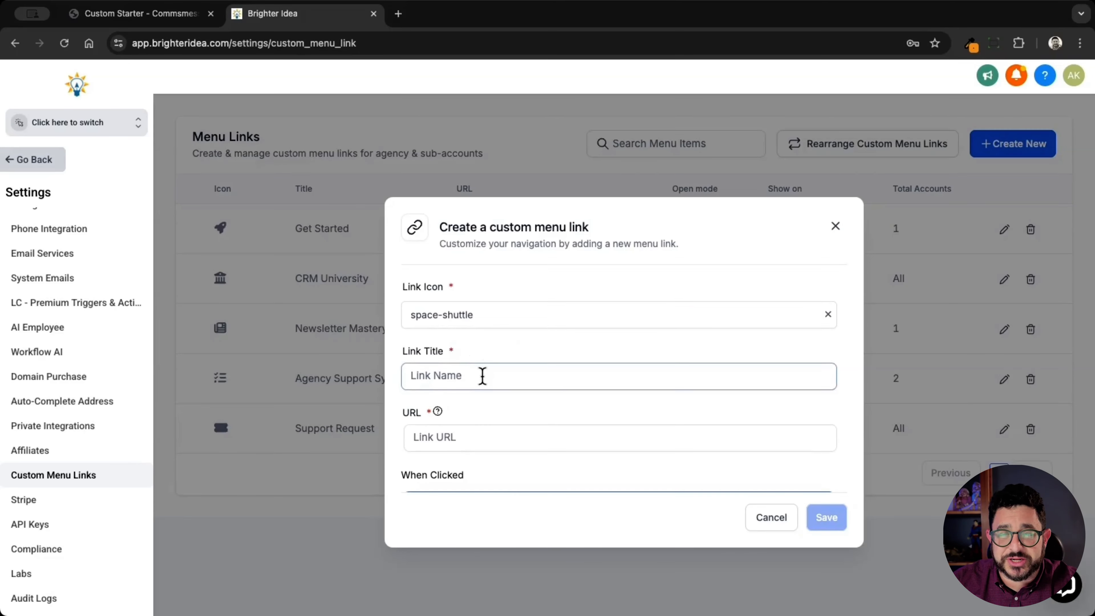
click(483, 376)
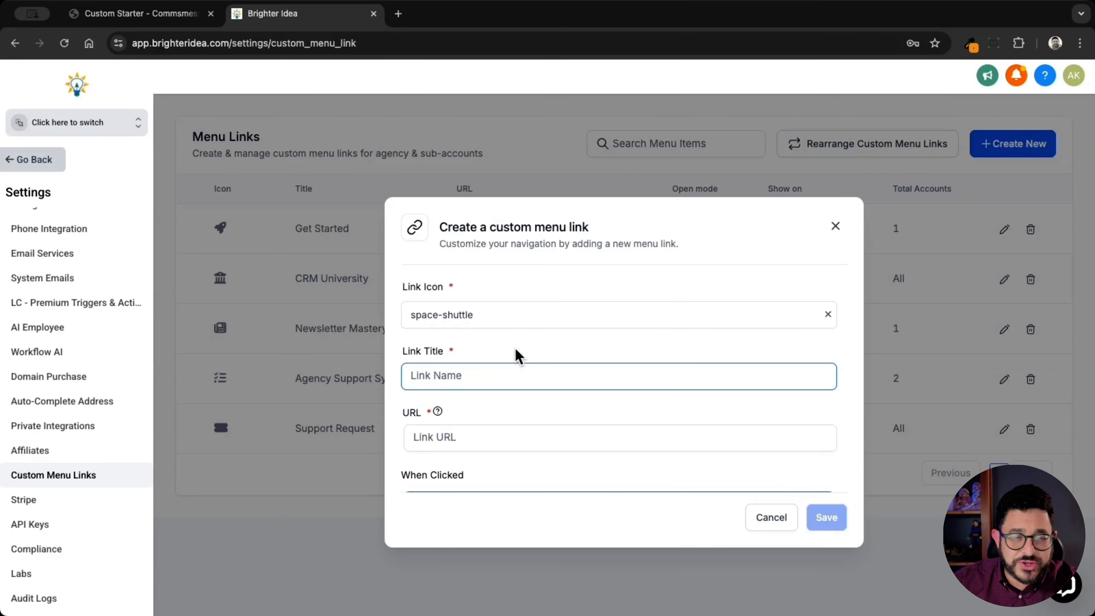
text(Brighter Idea L)
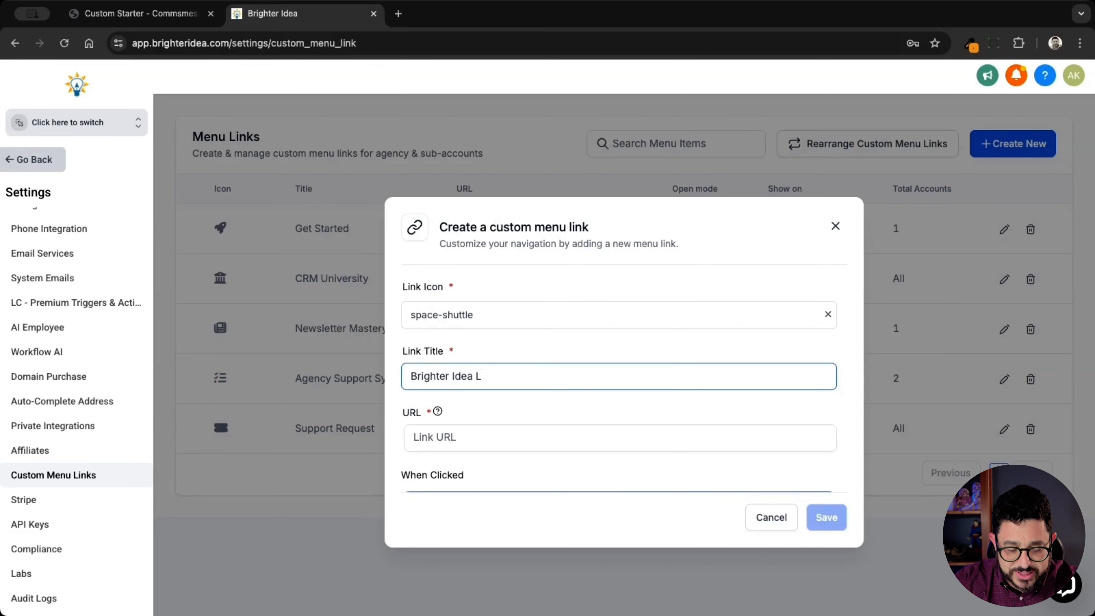
text(aunchpad)
click(499, 433)
key(super+v)
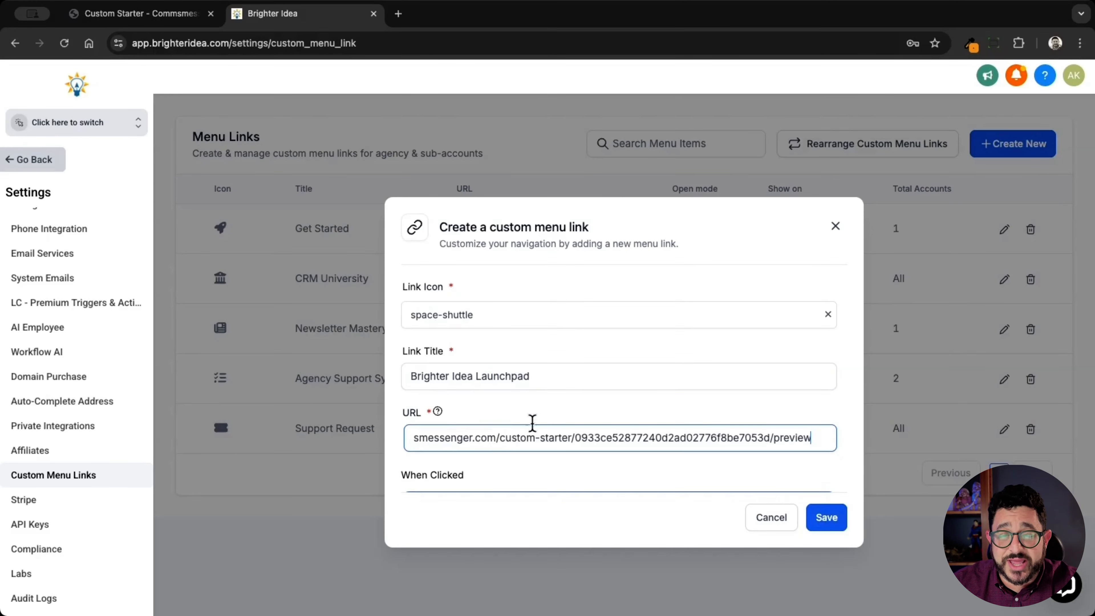
Make the menu link visible to all sub-accounts and all roles
scroll(544, 425, down, 3)
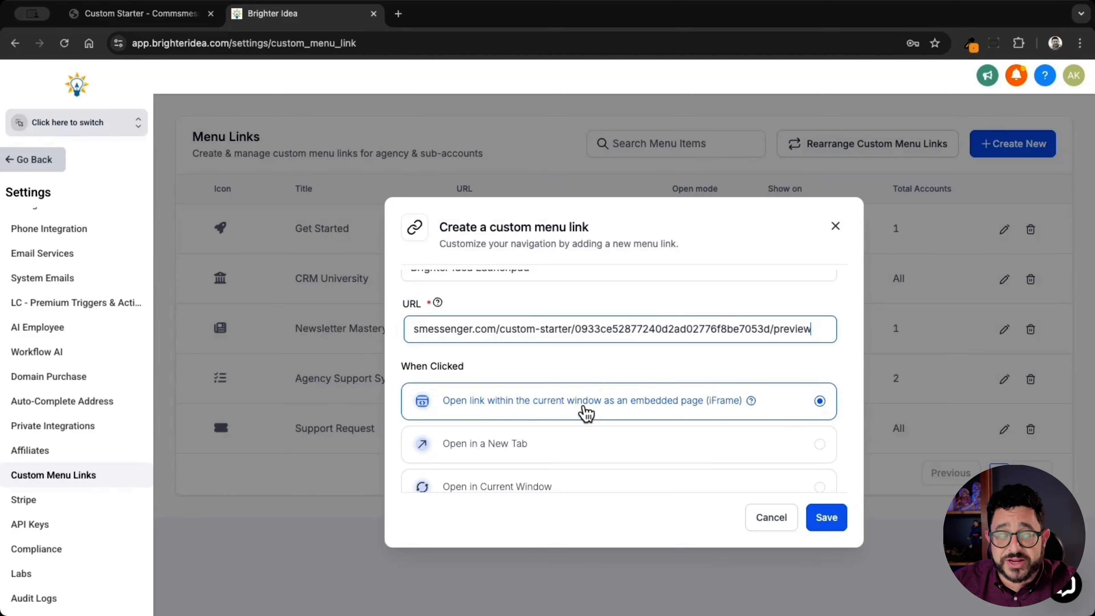
scroll(586, 414, down, 6)
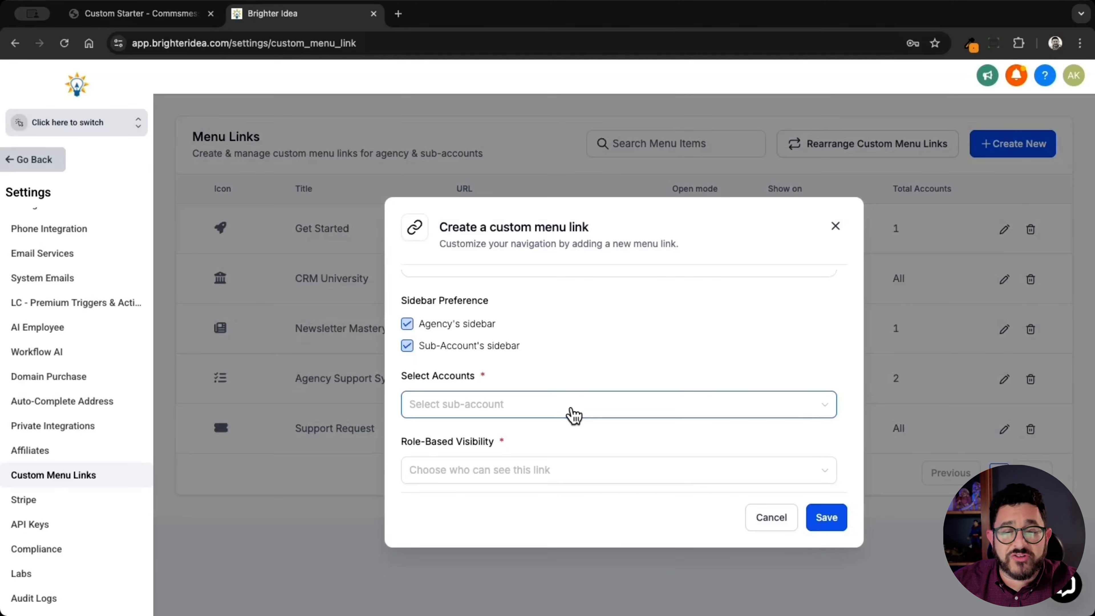
click(571, 410)
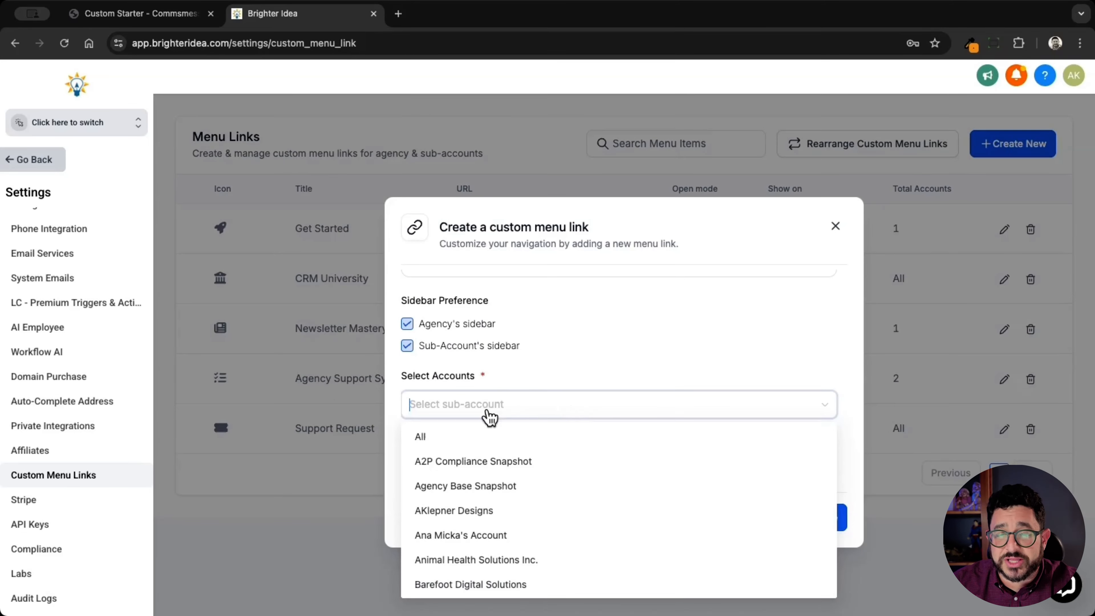
click(470, 437)
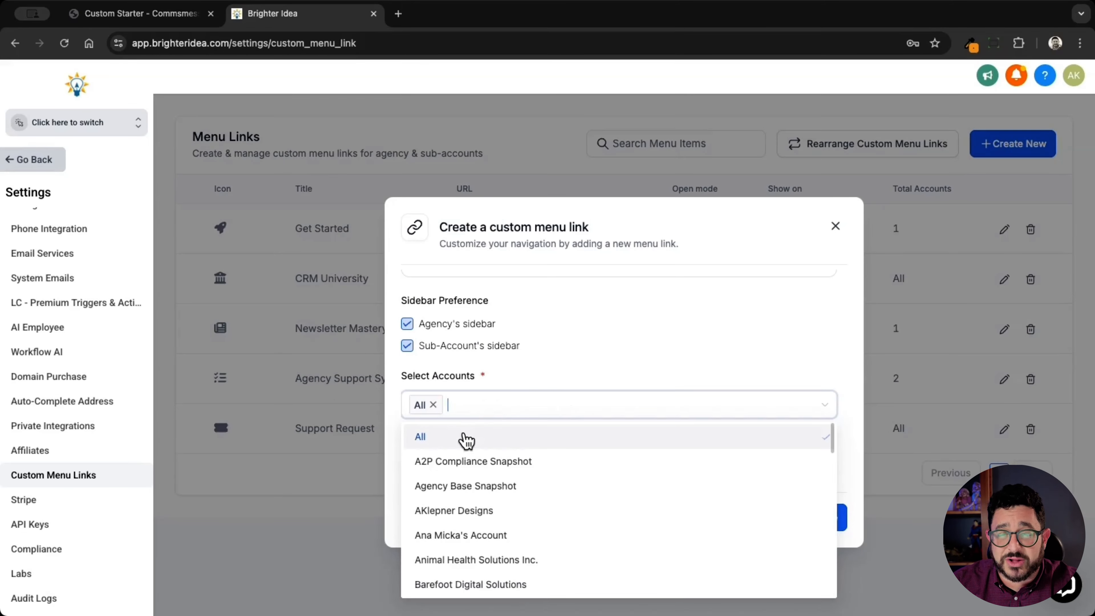
click(599, 355)
scroll(489, 476, down, 4)
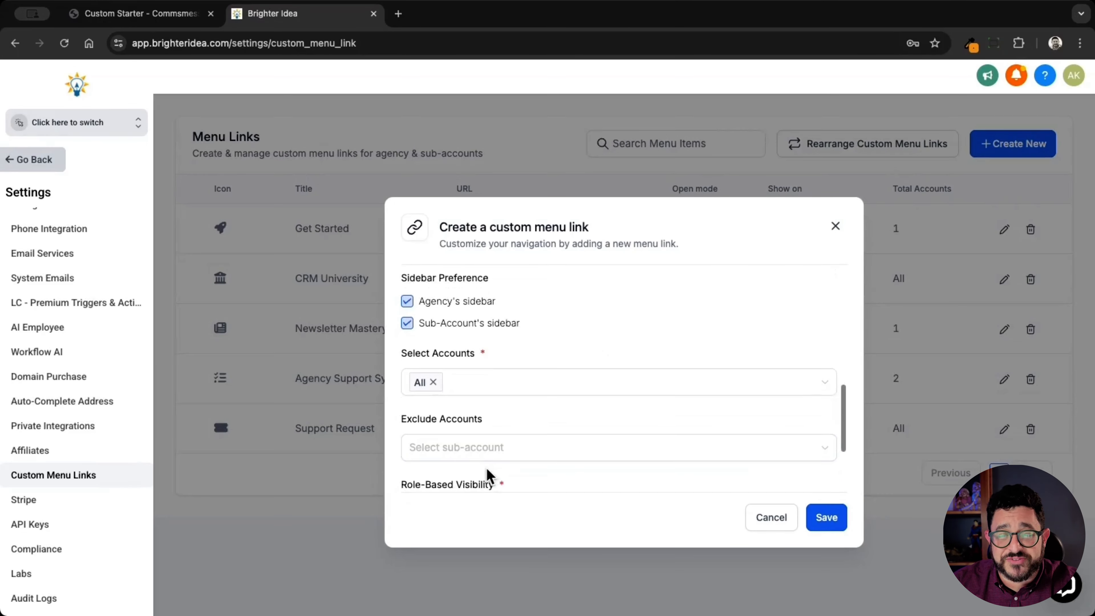
click(499, 451)
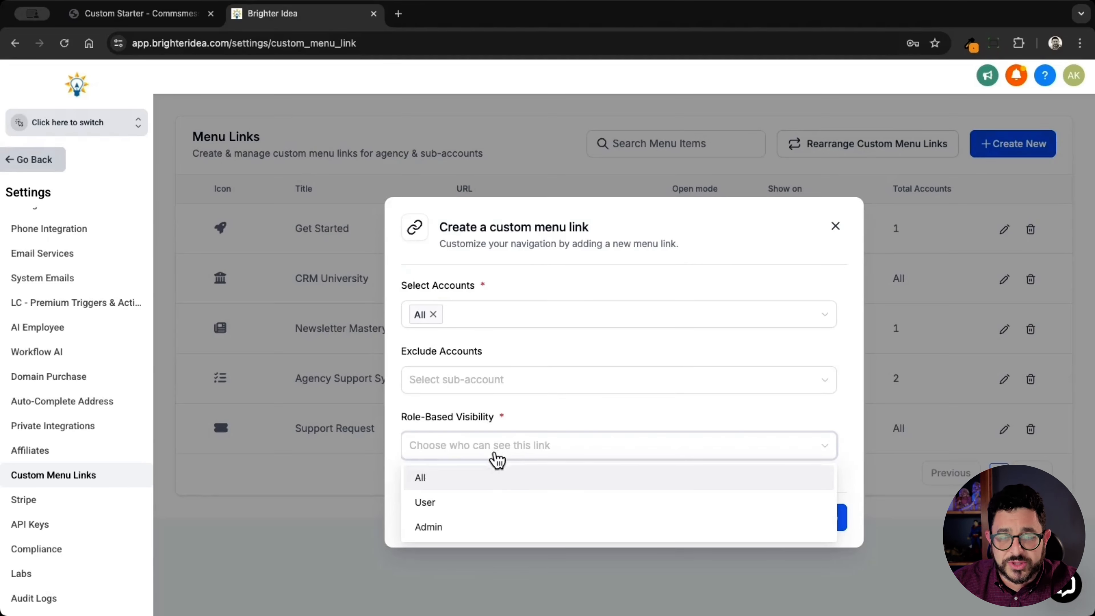
click(479, 479)
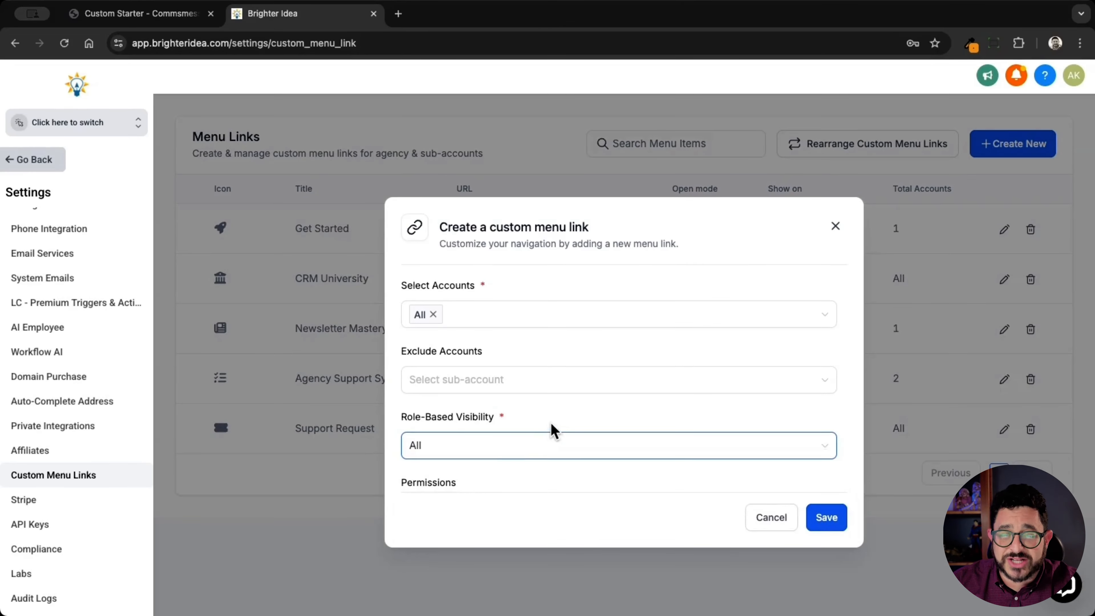
scroll(557, 476, down, 2)
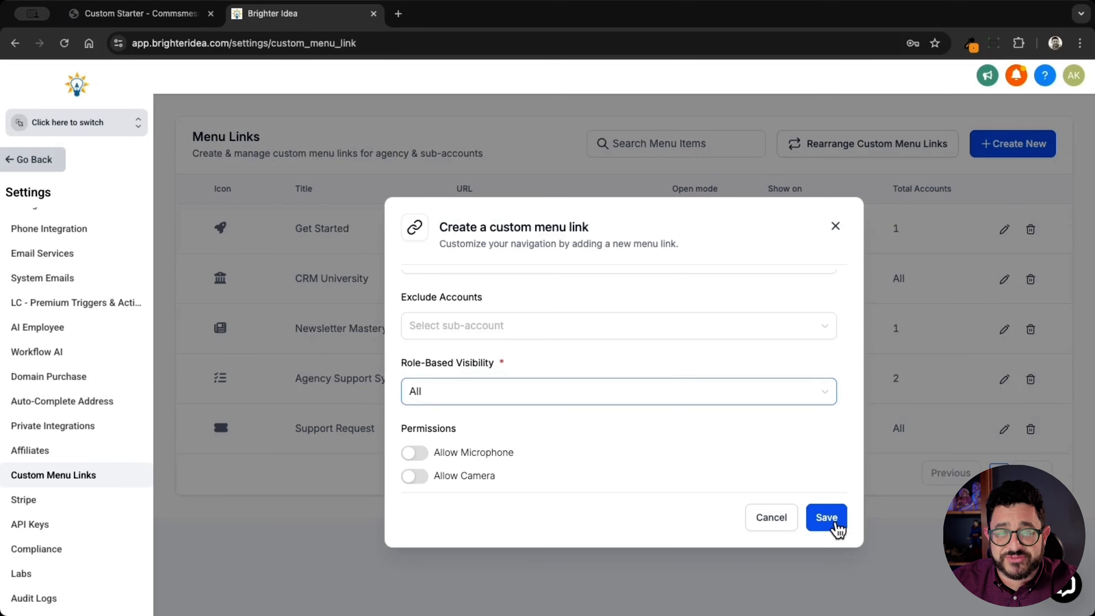
Save the Brighter Idea Launchpad menu link and switch into the Design Client sub-account
click(839, 529)
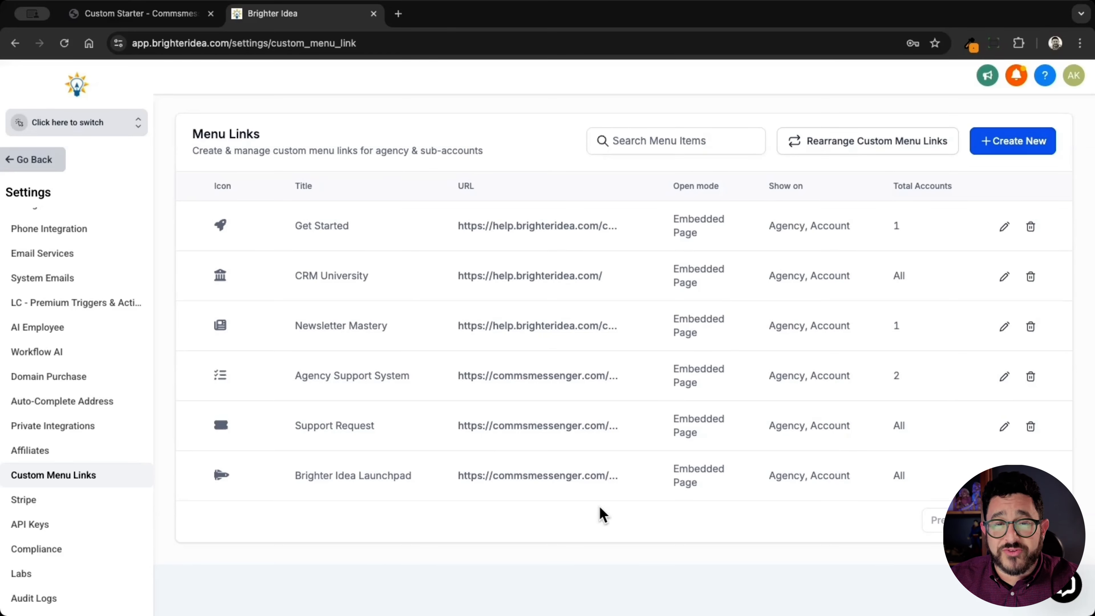
click(110, 126)
click(119, 261)
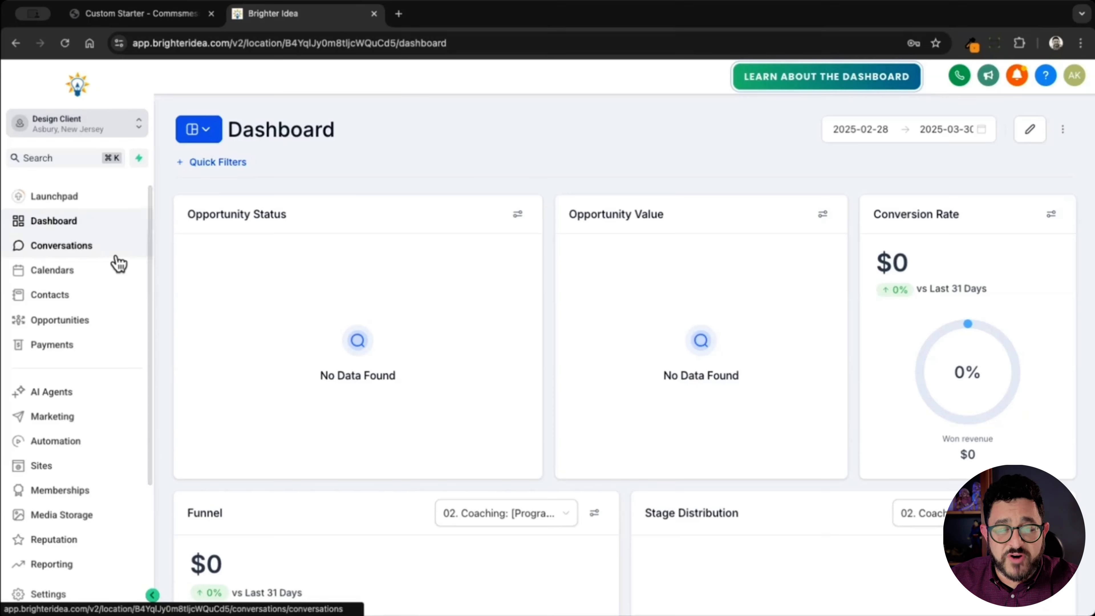
Open the Brighter Idea Launchpad page from the sidebar and copy its address
scroll(106, 353, down, 3)
click(82, 558)
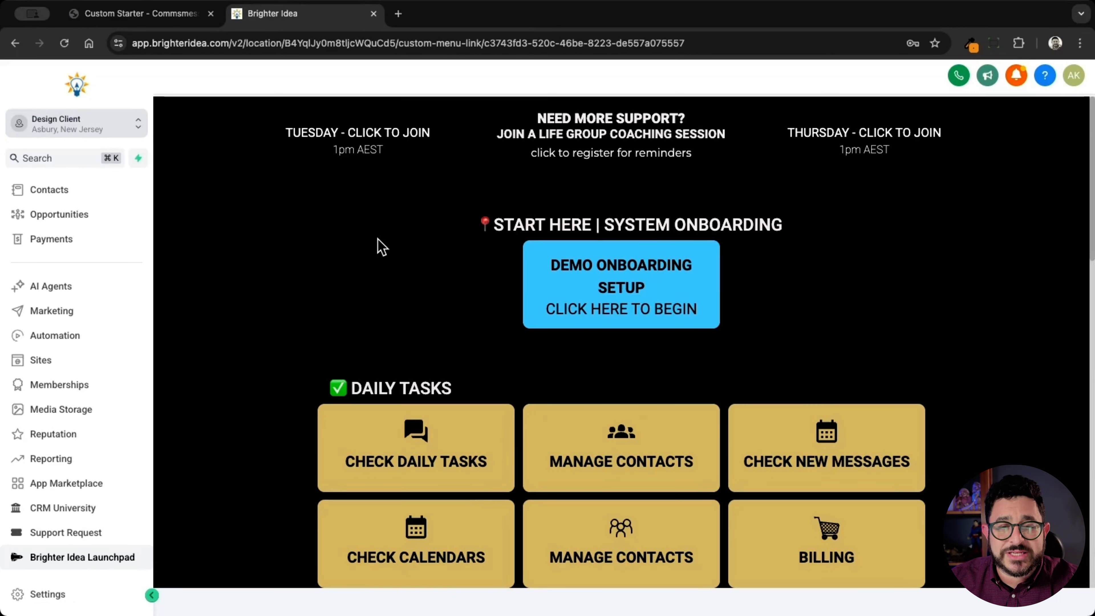
click(579, 39)
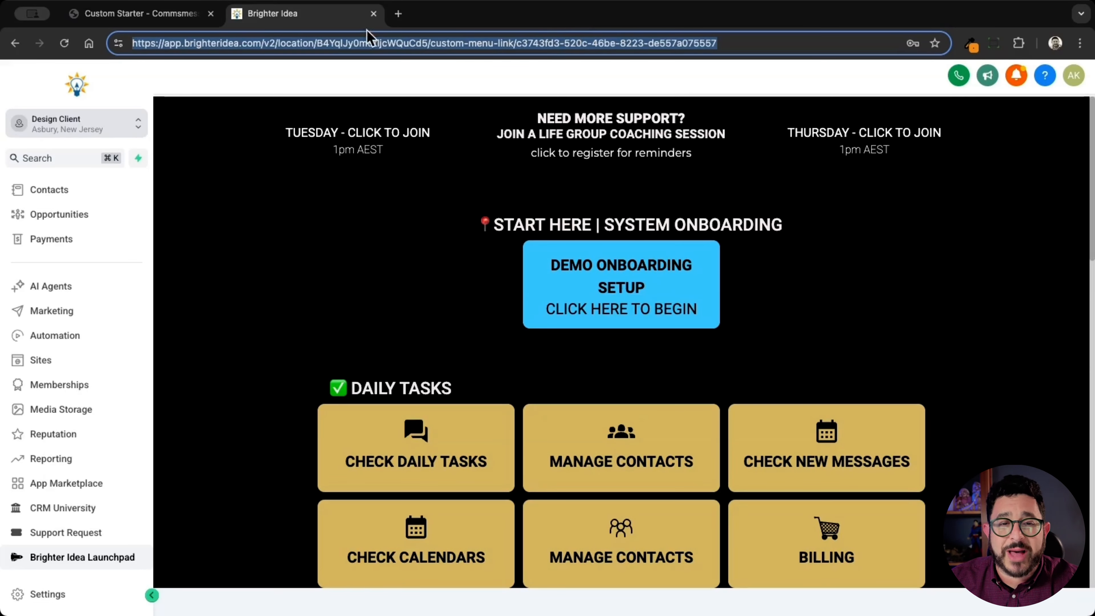
click(146, 11)
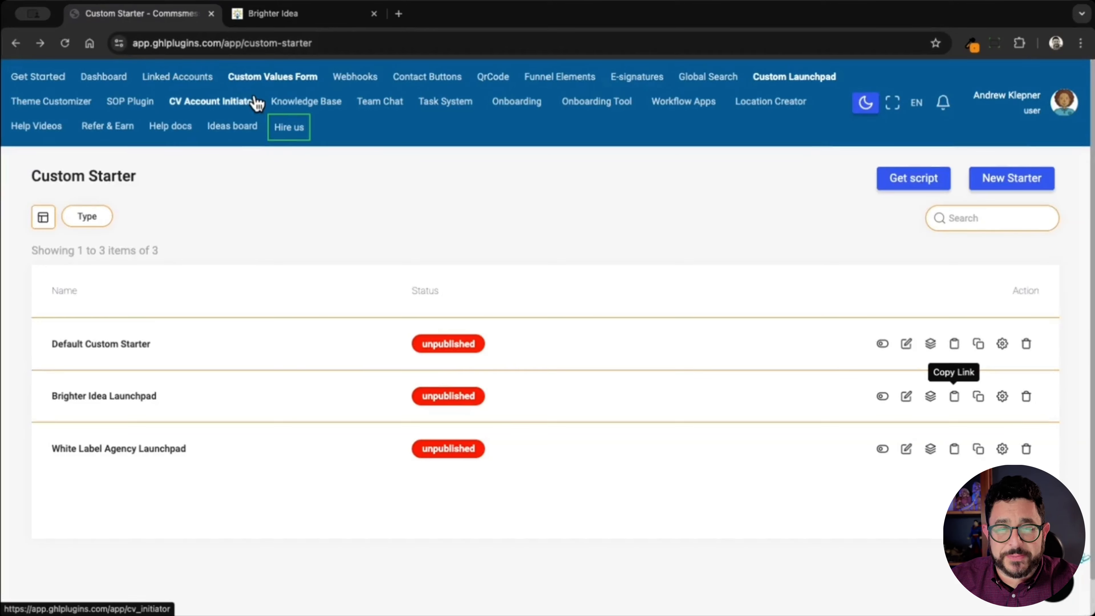
Set Brighter Idea Launchpad's custom menu URL as the default home page and publish it
click(1002, 397)
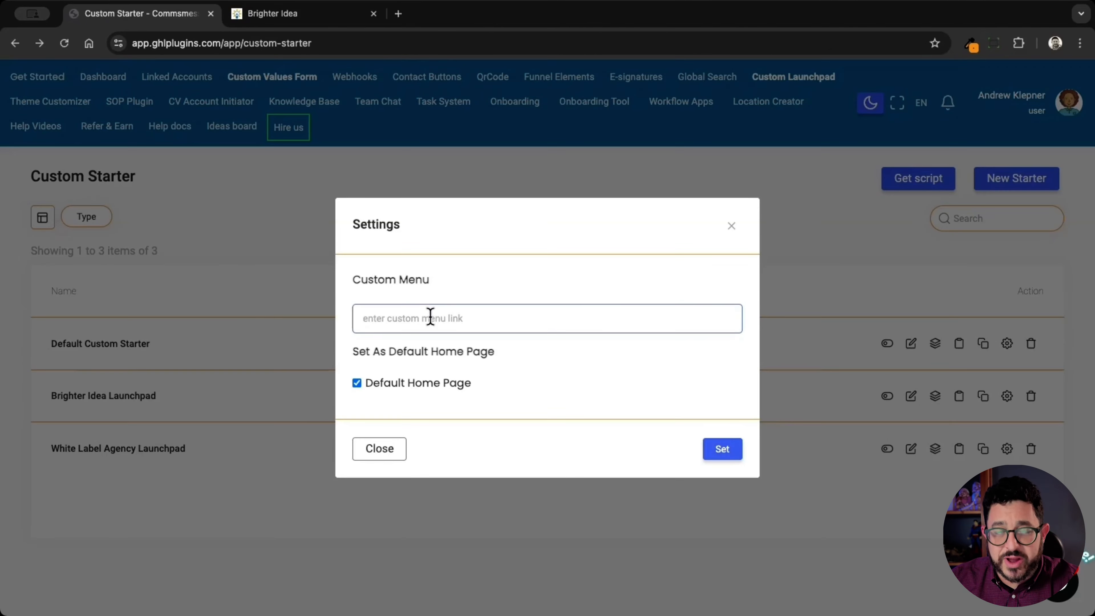
click(430, 318)
key(ctrl+v)
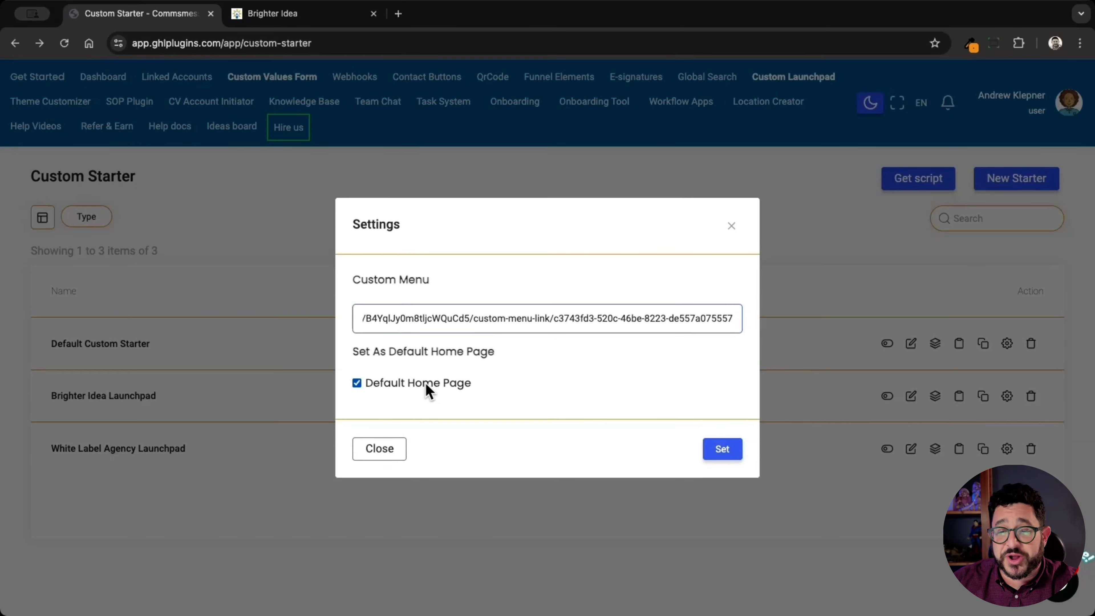
click(720, 454)
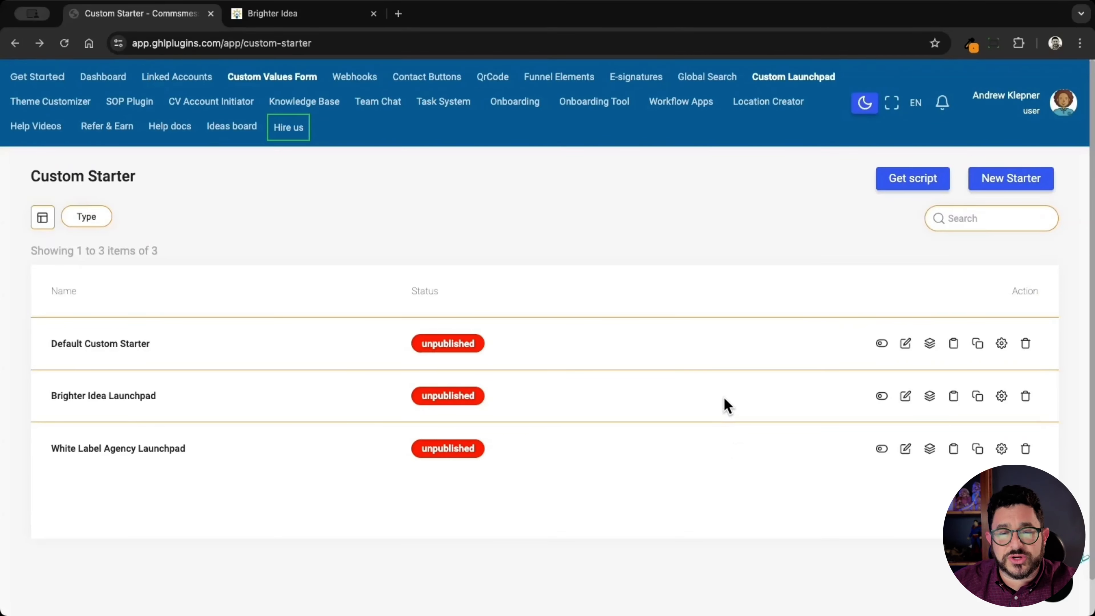
click(882, 397)
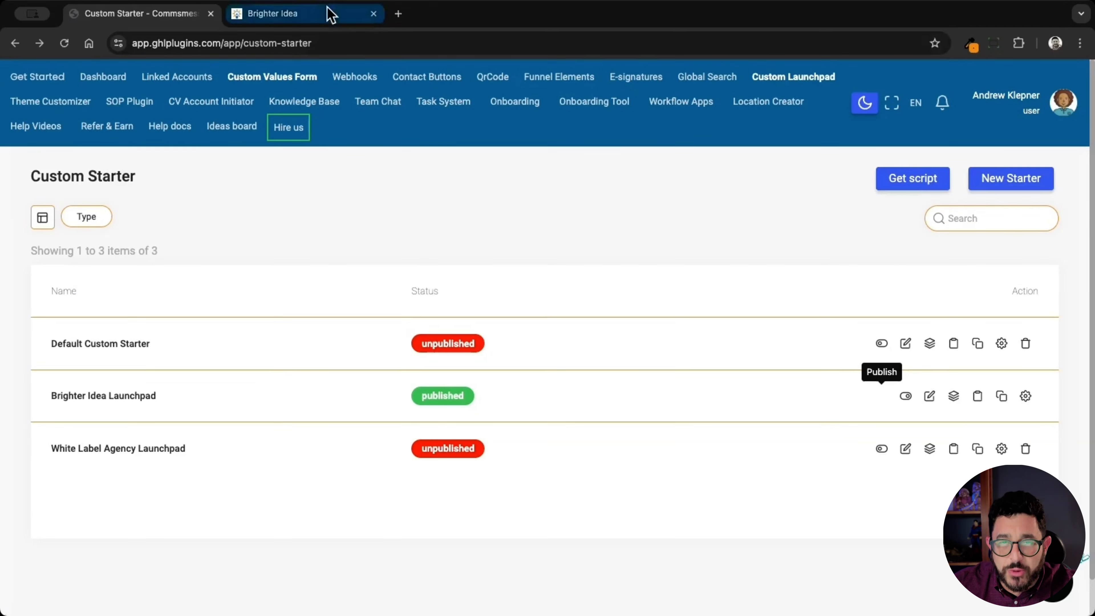
click(327, 15)
Reload the sub-account and open the Advance Training tile's wp.brighteridea.com page
click(65, 42)
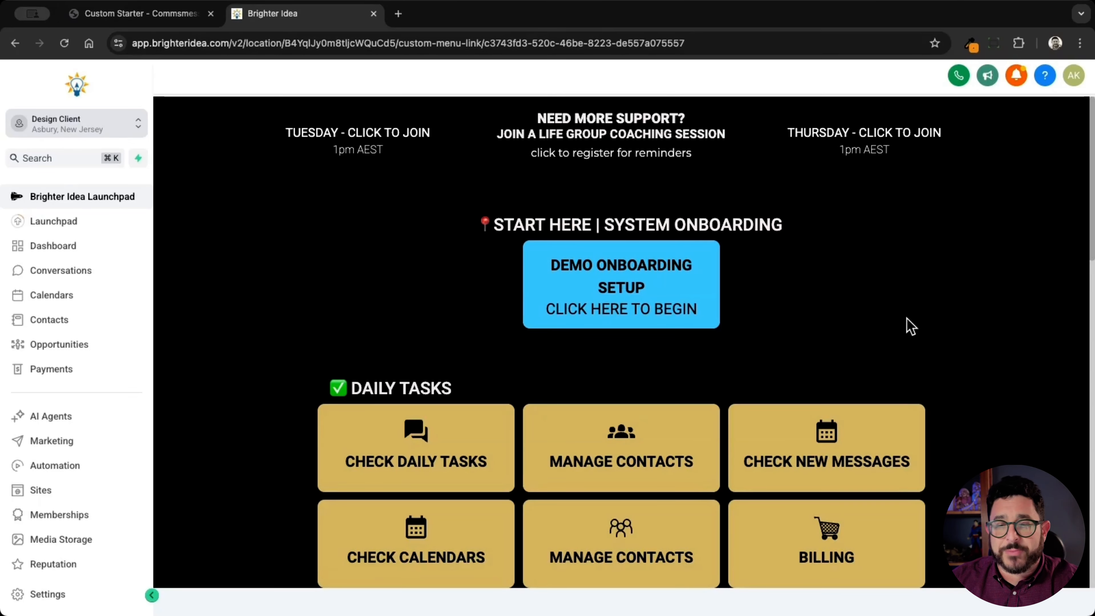
scroll(909, 326, down, 7)
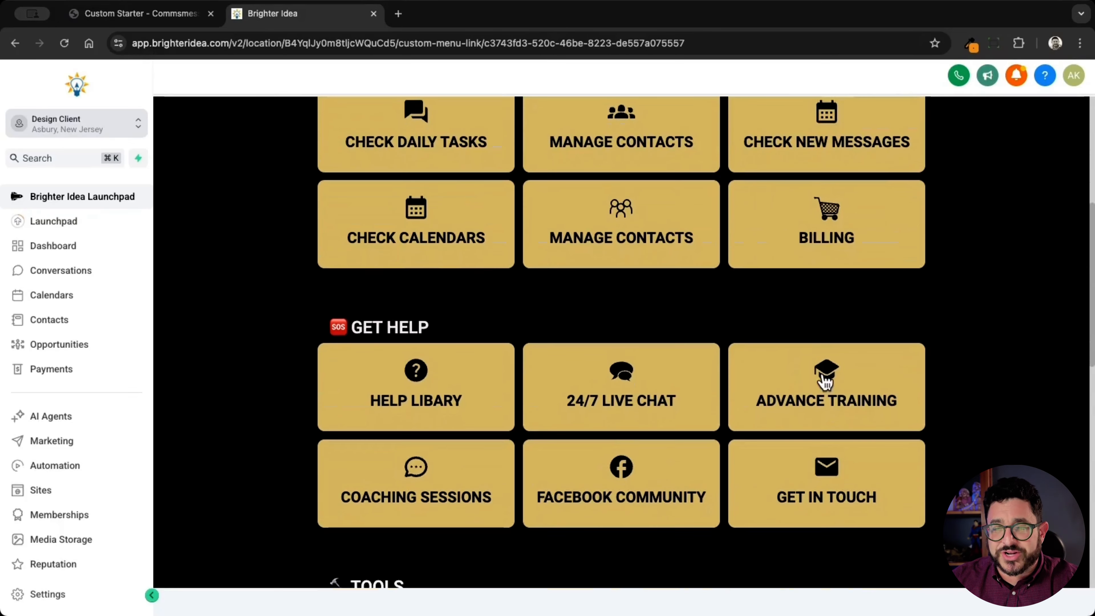
click(828, 405)
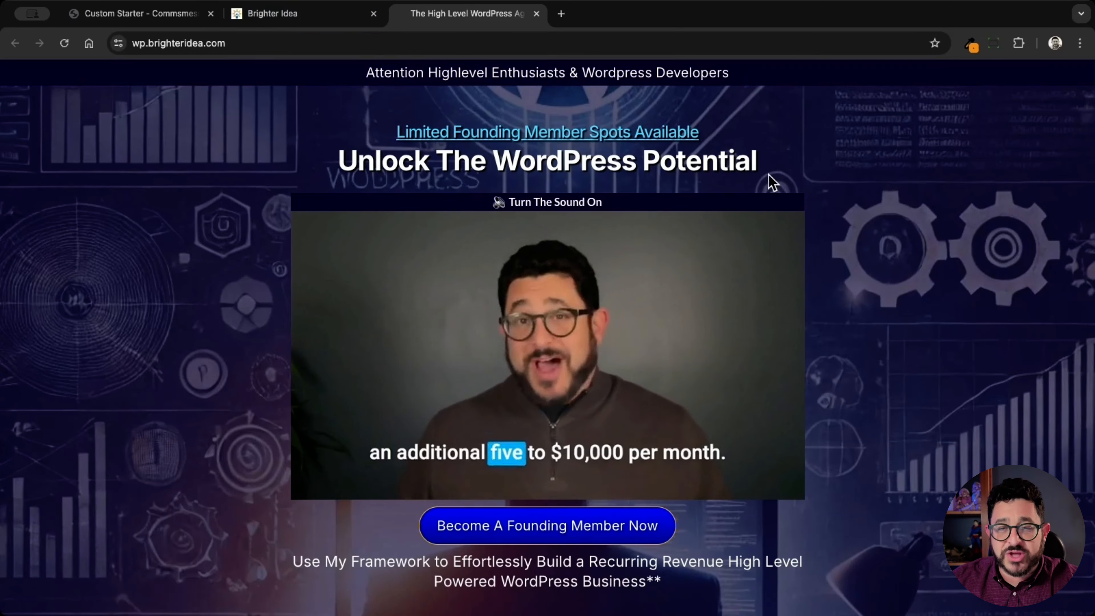
click(297, 16)
Test the Check Daily Tasks and Manage Contacts tiles, returning to the launchpad after each
scroll(461, 200, up, 5)
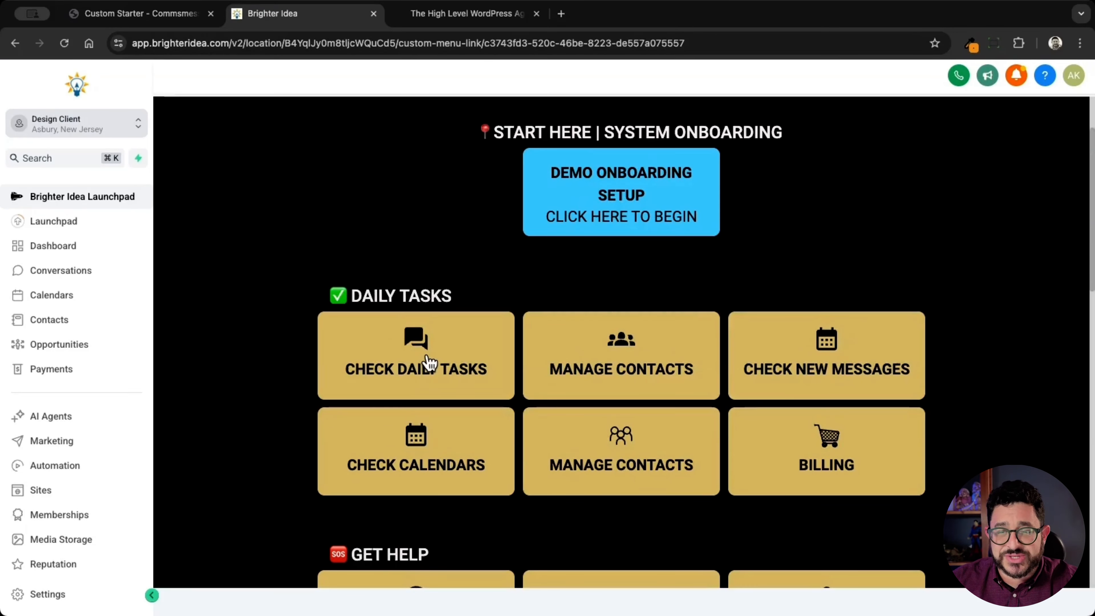
click(427, 363)
click(111, 199)
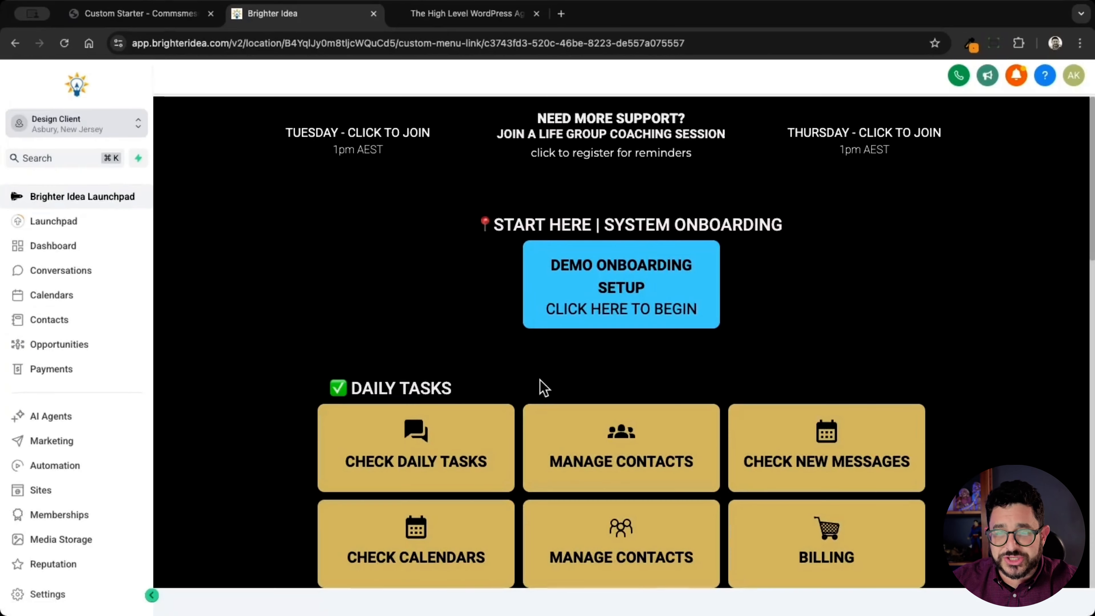
click(618, 444)
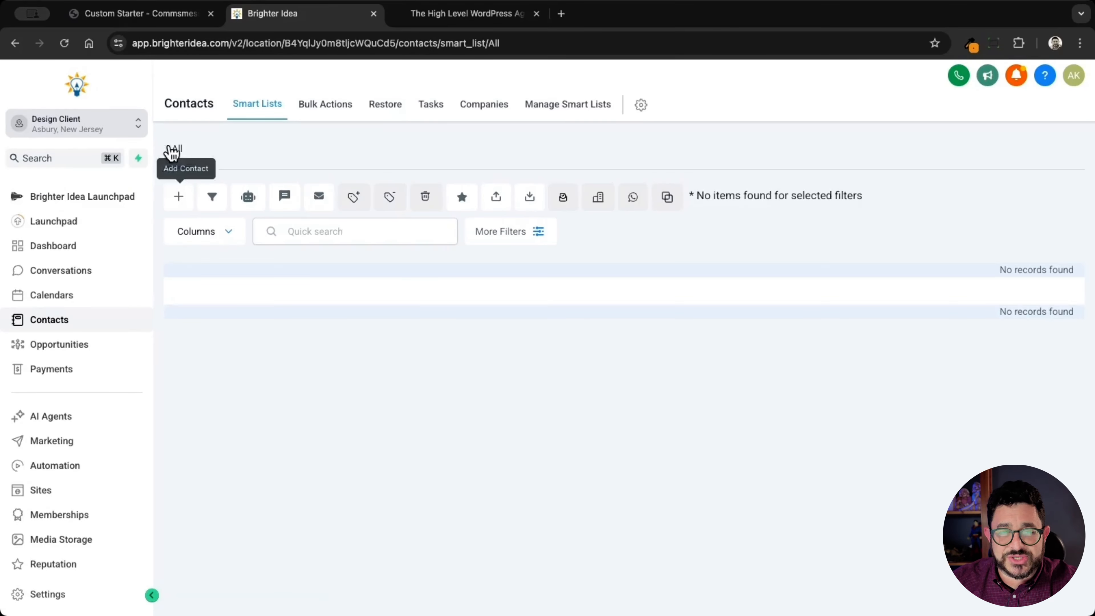
click(81, 203)
scroll(790, 304, down, 4)
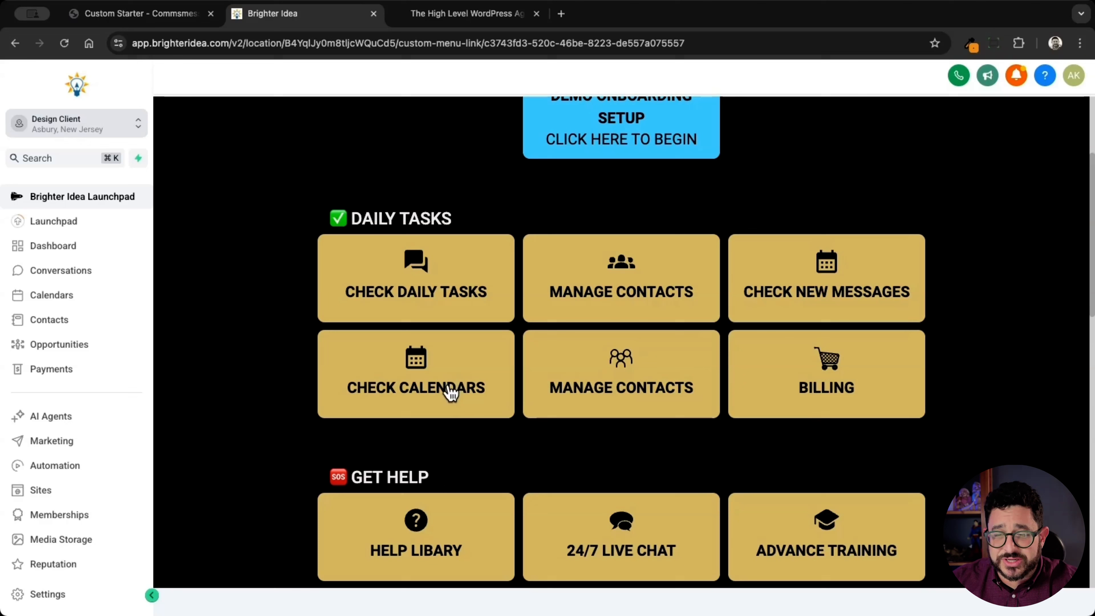
scroll(862, 406, down, 2)
scroll(862, 403, down, 3)
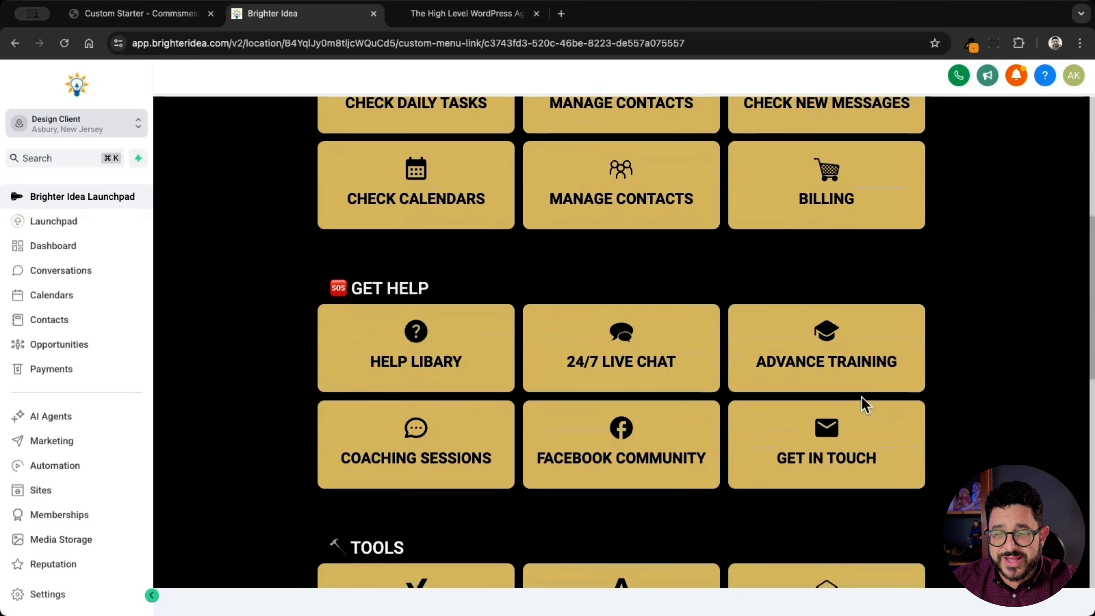